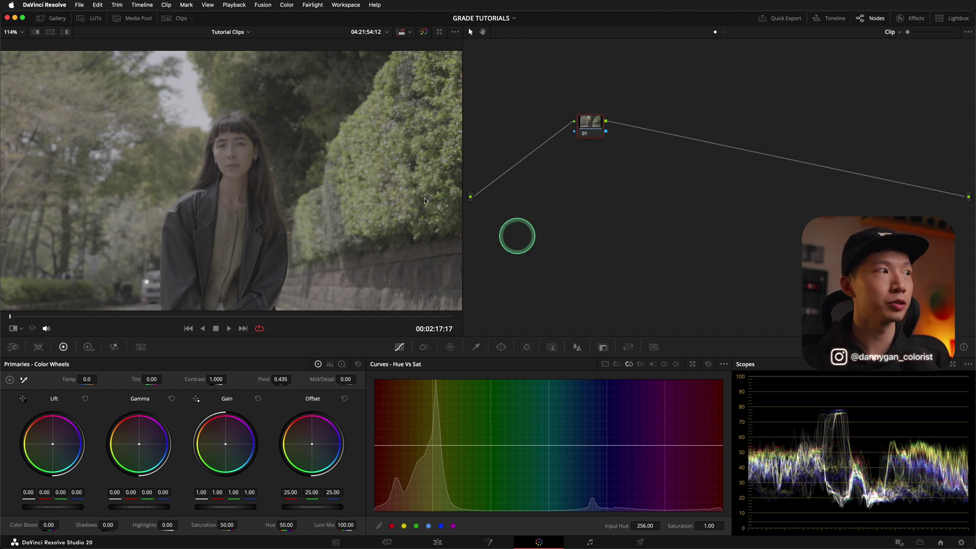
Step: Apply the Beginner still from the Visionary PowerGrades V6.0 album to the hedge clip with Apply Grade
left_click(57, 19)
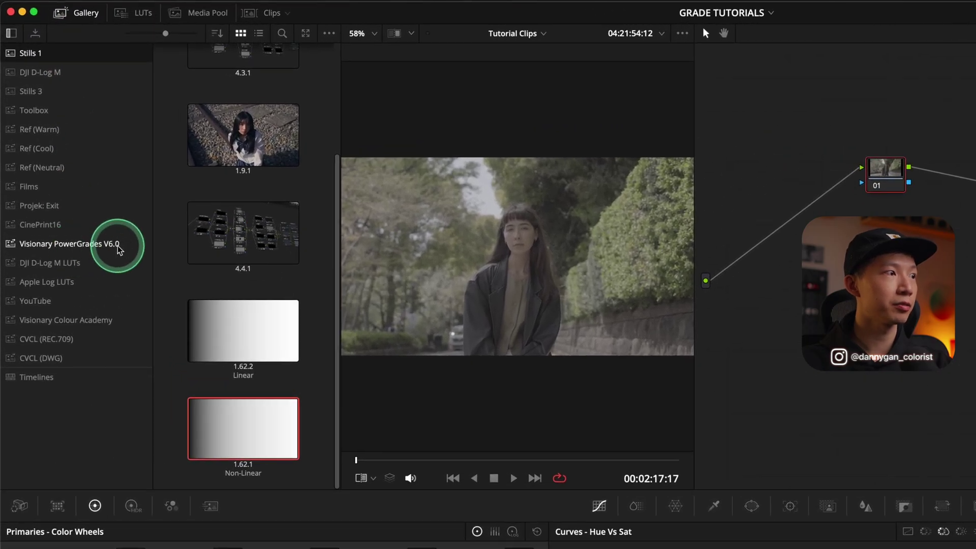
left_click(117, 249)
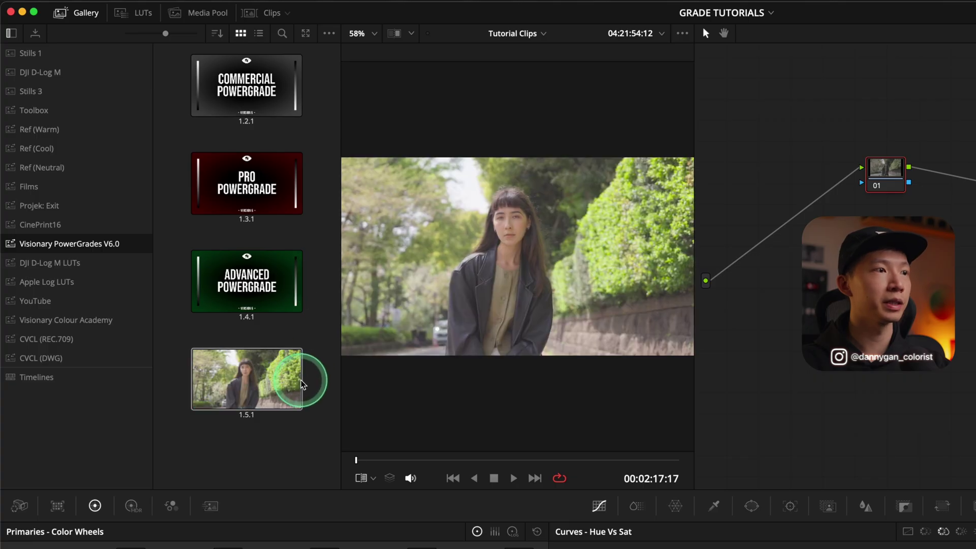
right_click(253, 375)
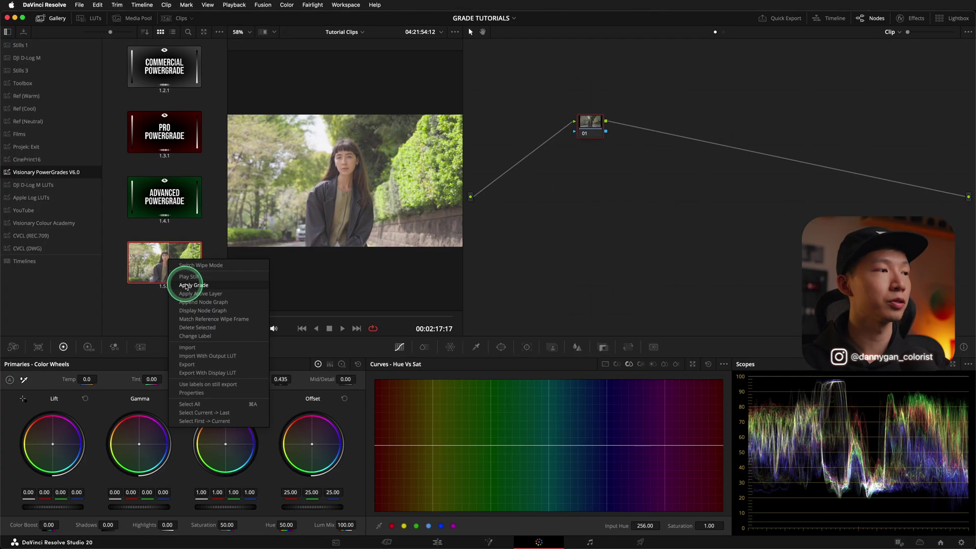
left_click(186, 285)
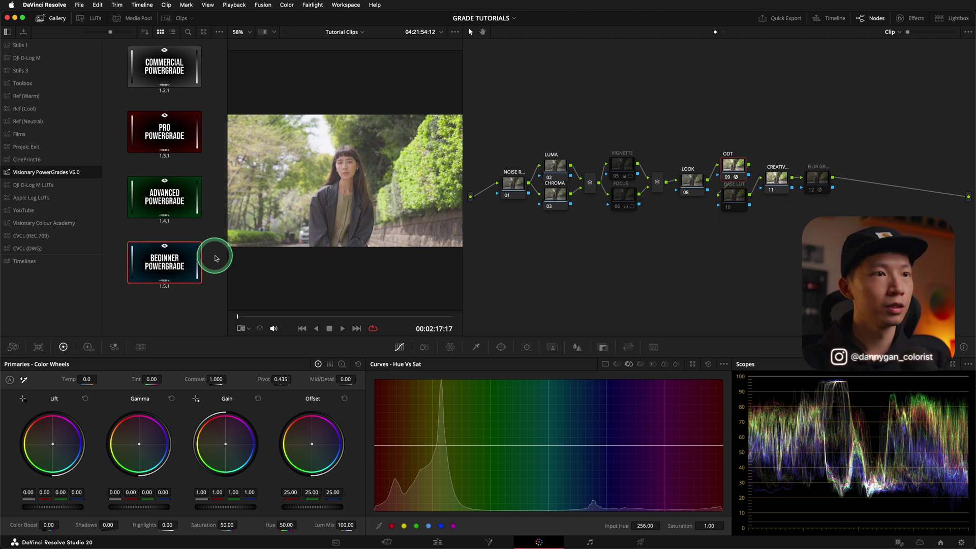
Step: Close the Gallery and select node 09 ODT to show its Rec.709 Gamma 2.4 Color Space Transform
left_click(71, 16)
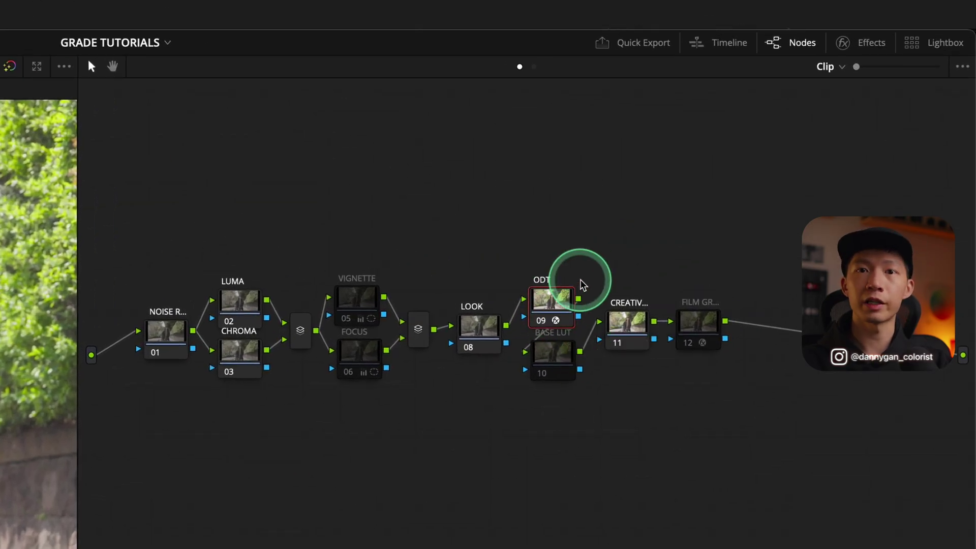
left_click(870, 42)
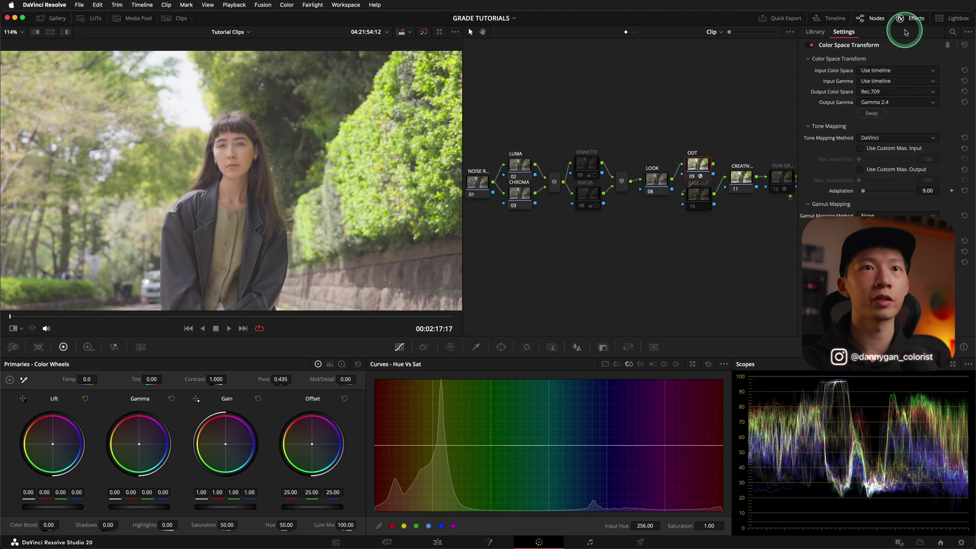
left_click(692, 207)
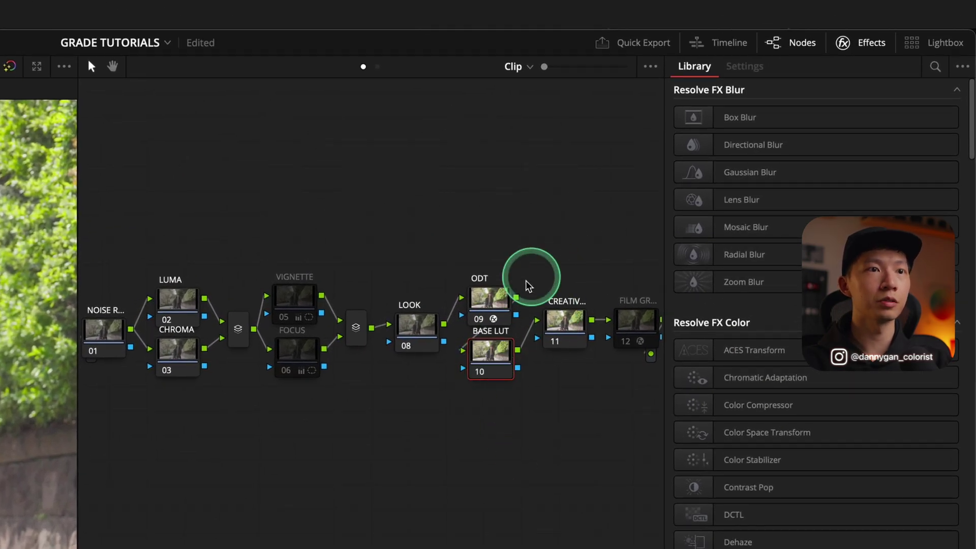
left_click(486, 301)
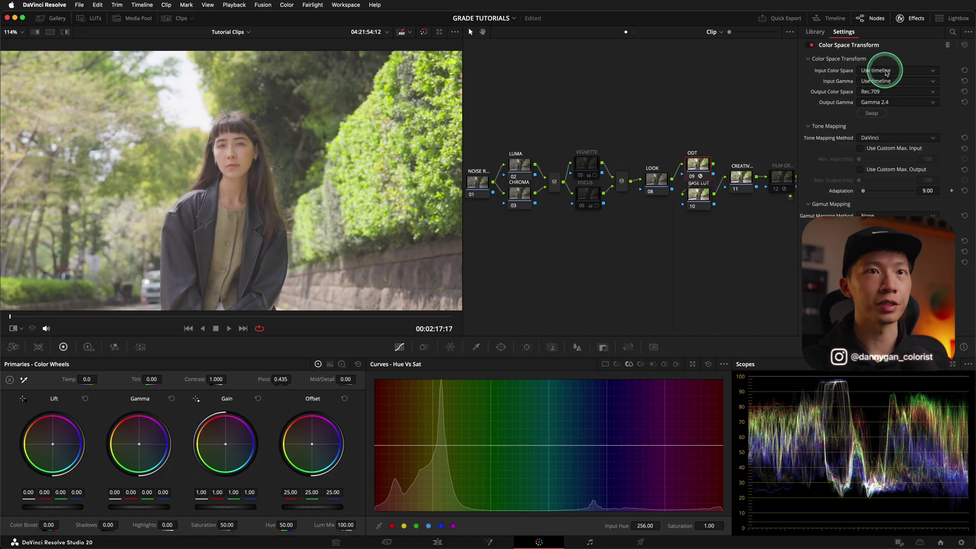
Step: Set the ODT node's Input Color Space to Sony S-Gamut3.Cine and Input Gamma to Sony S-Log3
left_click(886, 72)
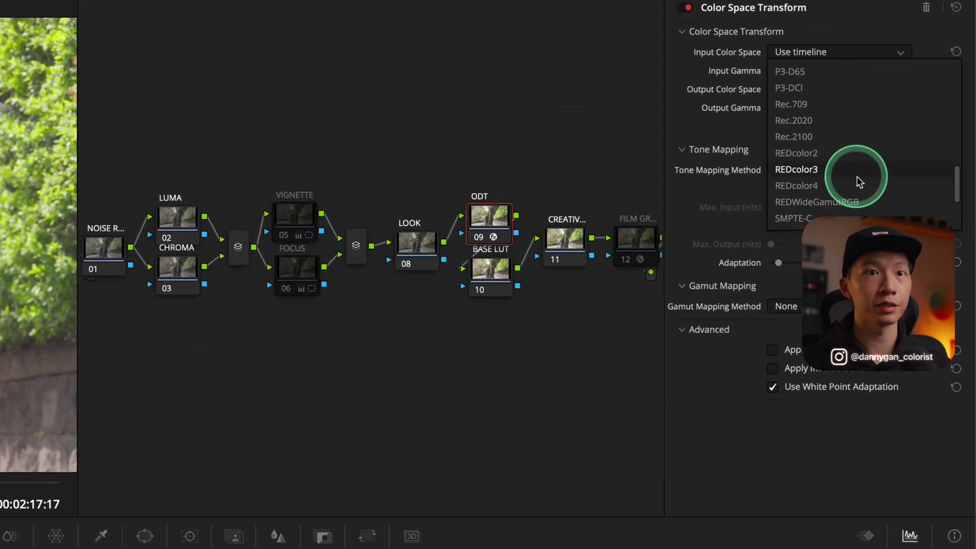
scroll(859, 184, "down", 3)
left_click(847, 169)
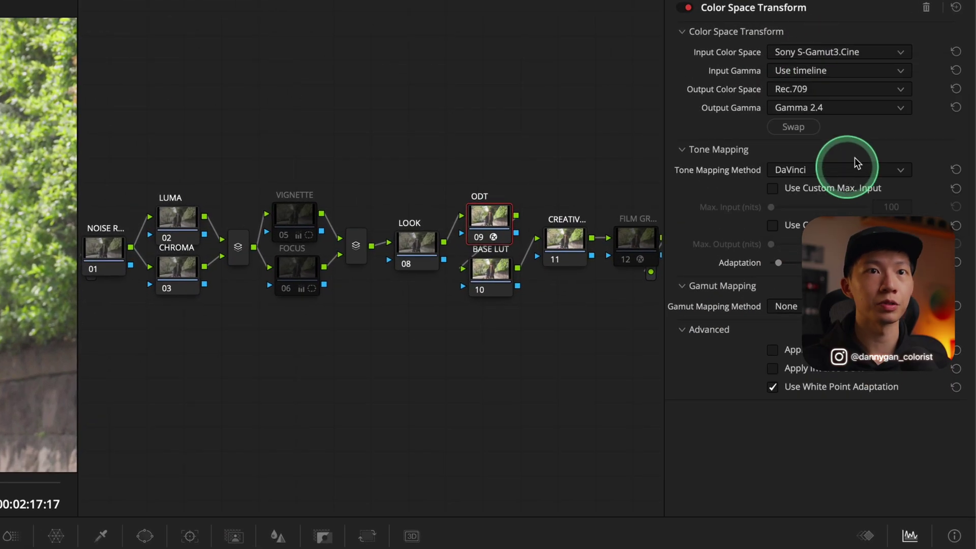
left_click(849, 74)
scroll(847, 173, "down", 3)
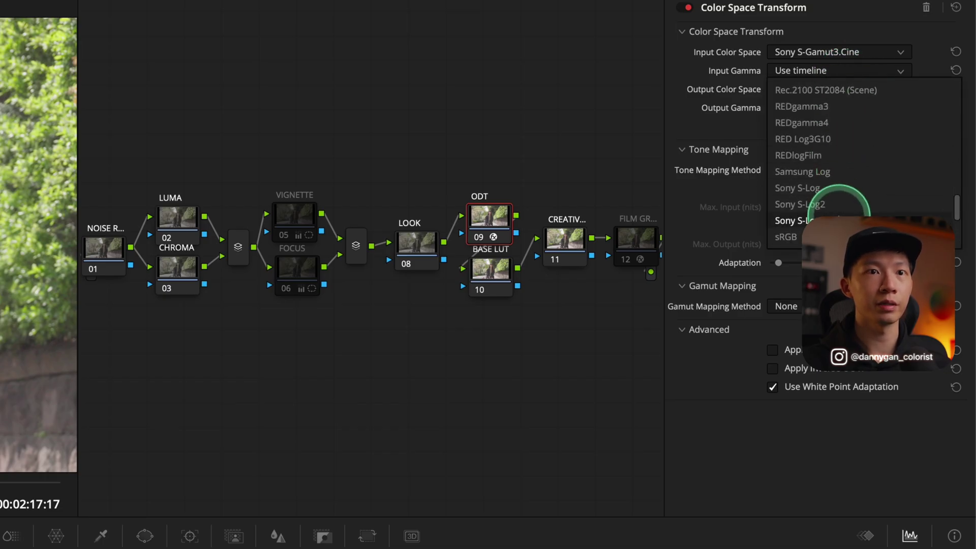
left_click(839, 220)
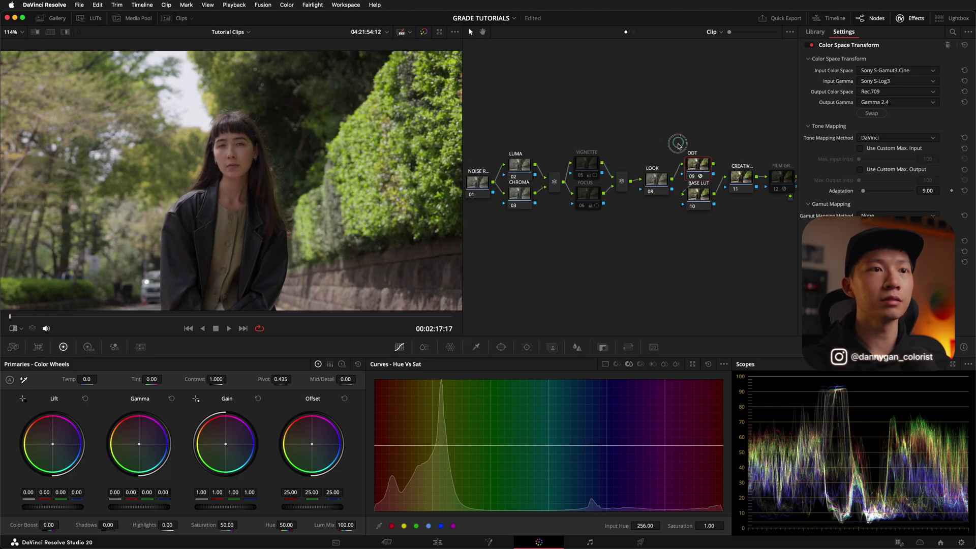
left_click_drag(678, 145, 463, 223)
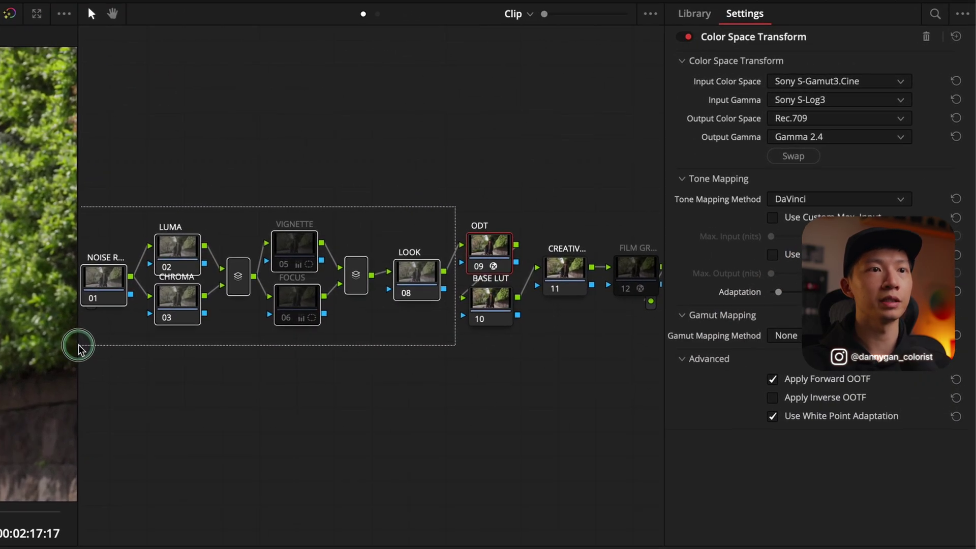
left_click_drag(79, 345, 79, 346)
left_click(834, 6)
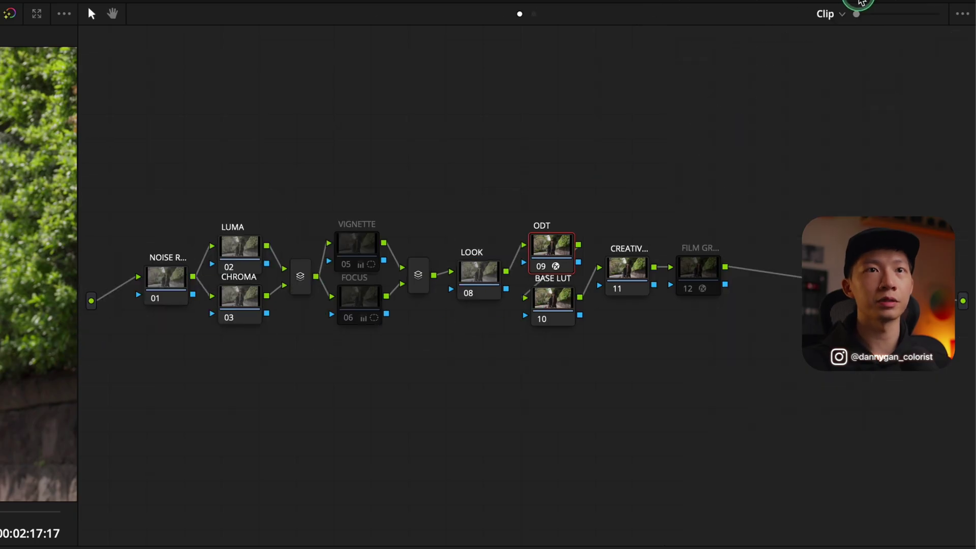
left_click_drag(598, 202, 749, 333)
left_click(773, 348)
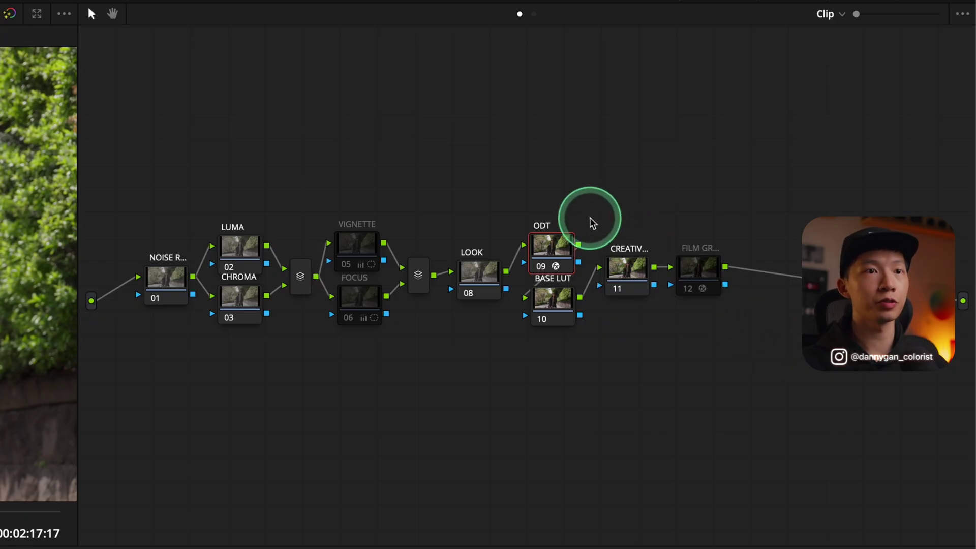
left_click_drag(590, 219, 736, 331)
left_click(719, 398)
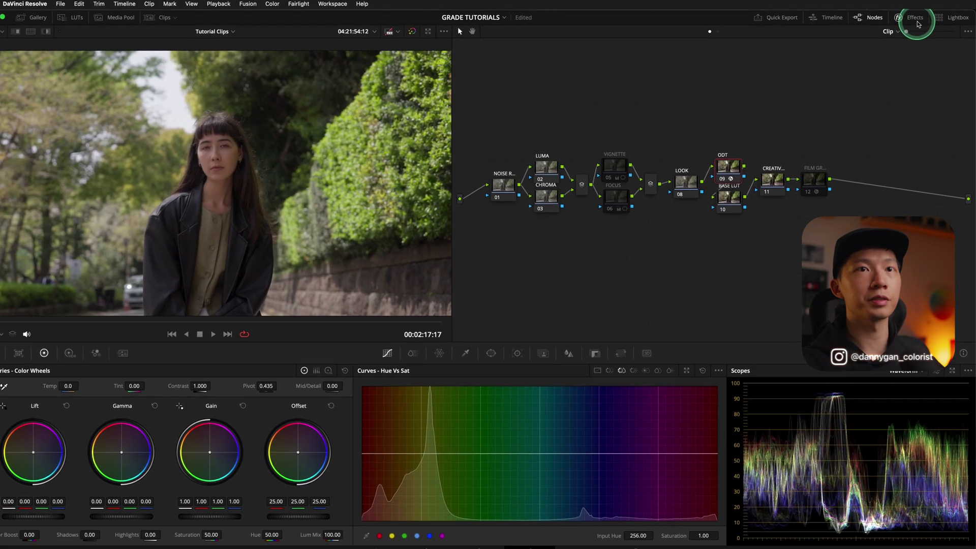
left_click(879, 8)
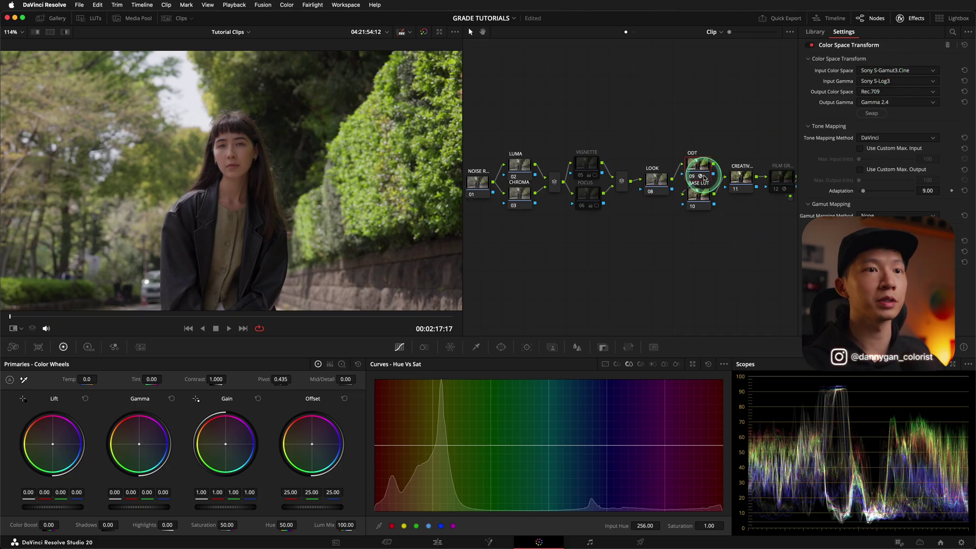
Step: Disable the ODT node and load the Sony S-Log3 Visionary base LUT onto the BASE LUT node
left_click(693, 176)
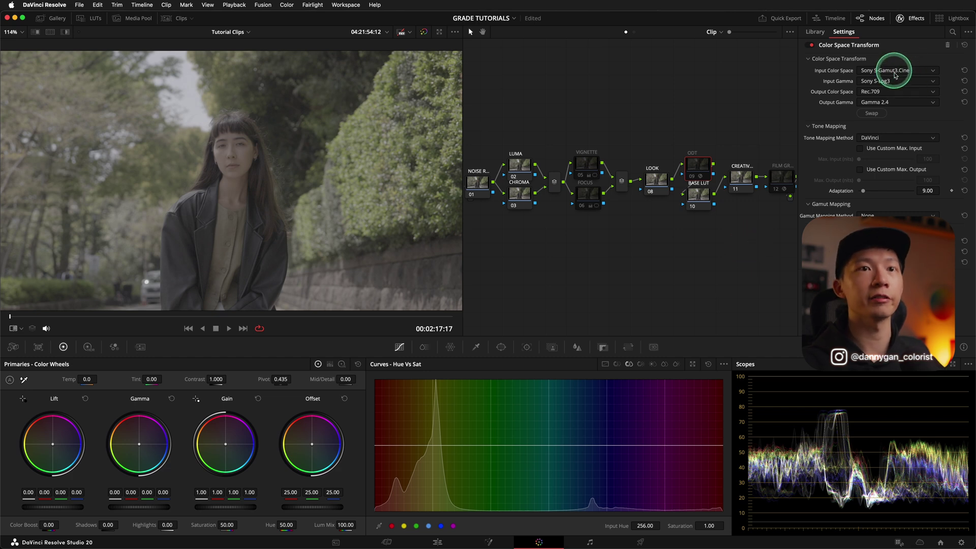
left_click(701, 199)
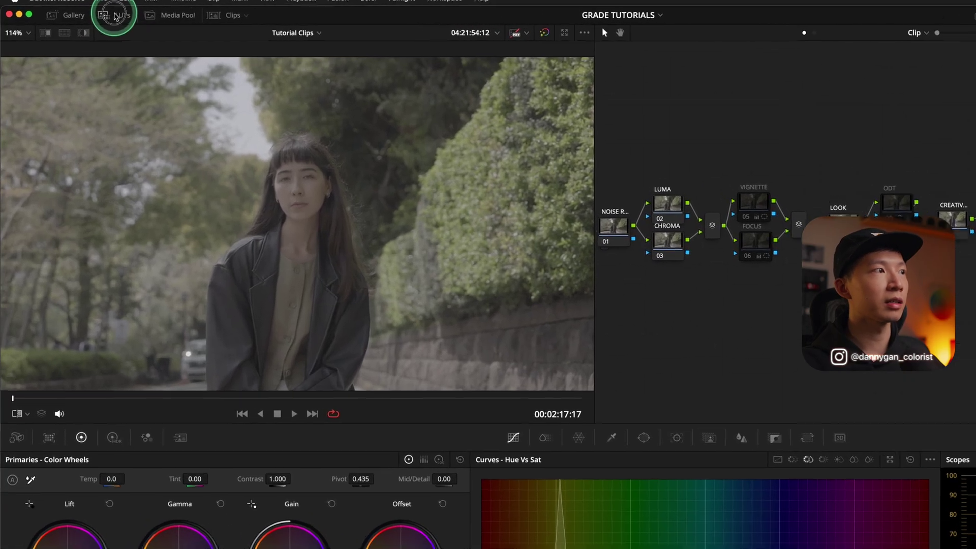
left_click(93, 19)
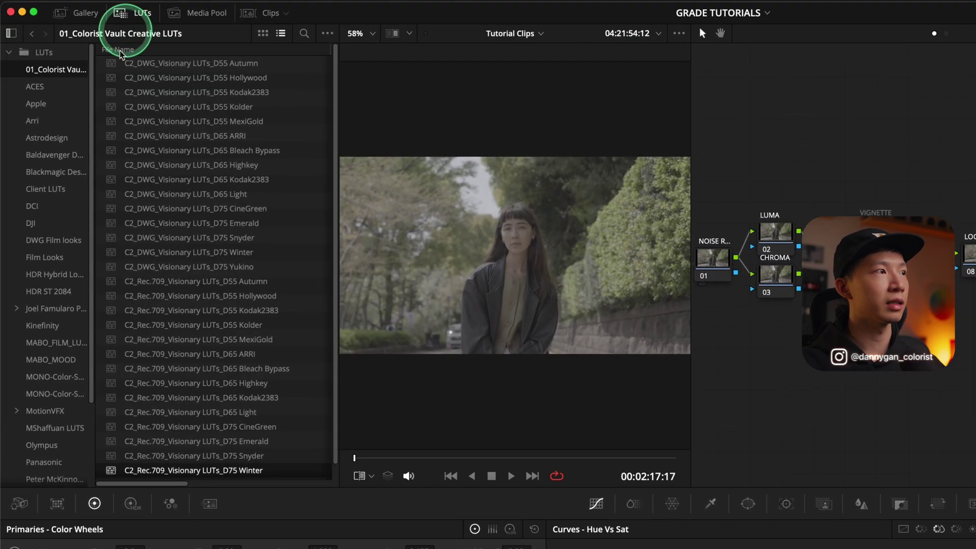
left_click(46, 448)
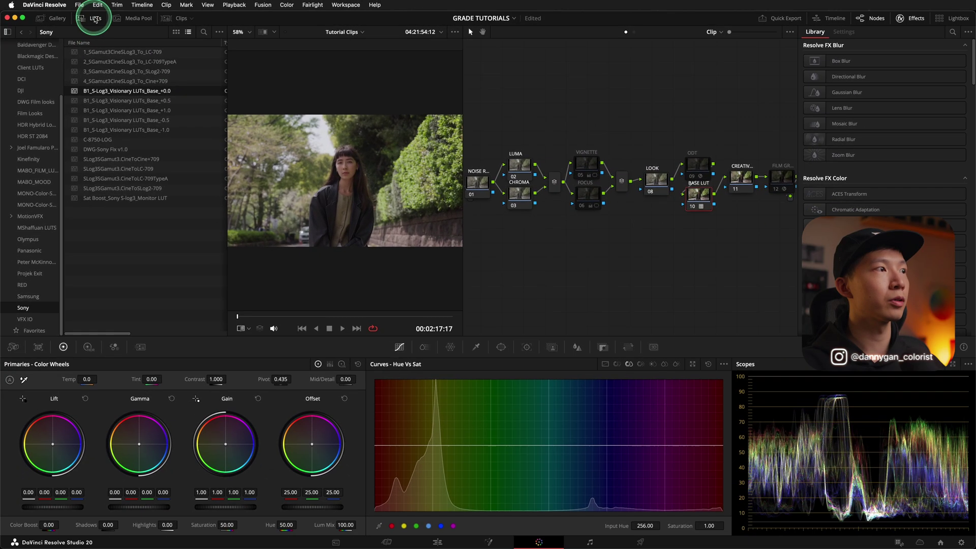
left_click(133, 13)
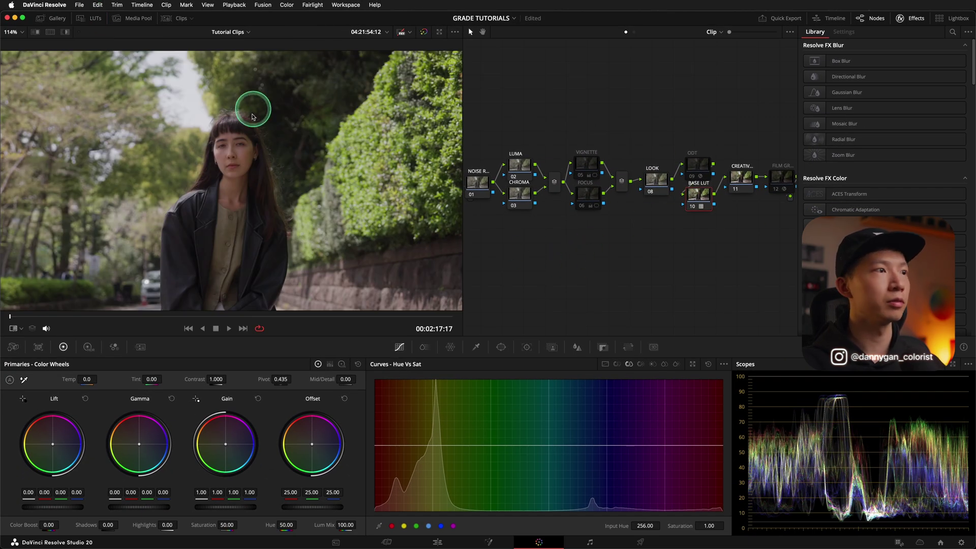
left_click(53, 18)
Step: Close the Gallery, fit the hedge clip to the viewer with Shift+Z, and turn off the wipe
left_click(39, 44)
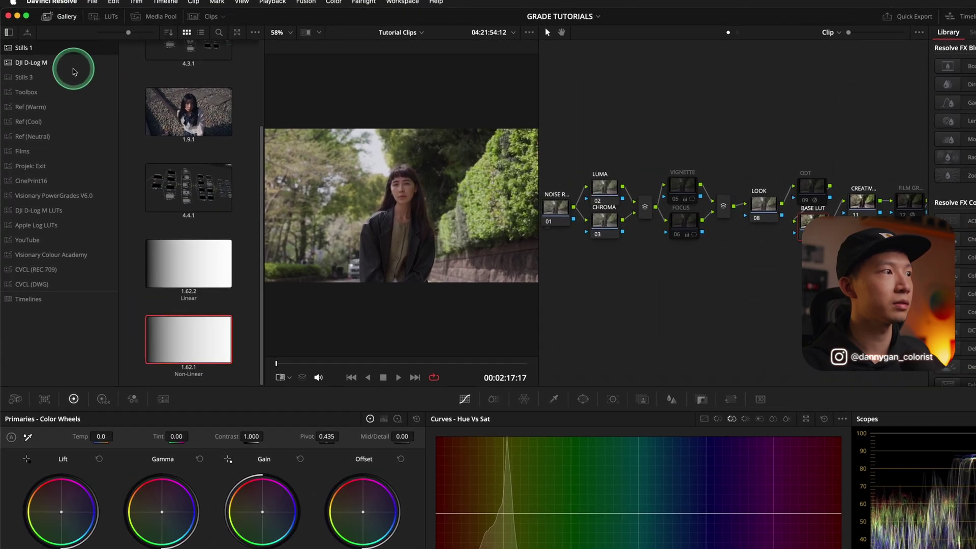
left_click(61, 16)
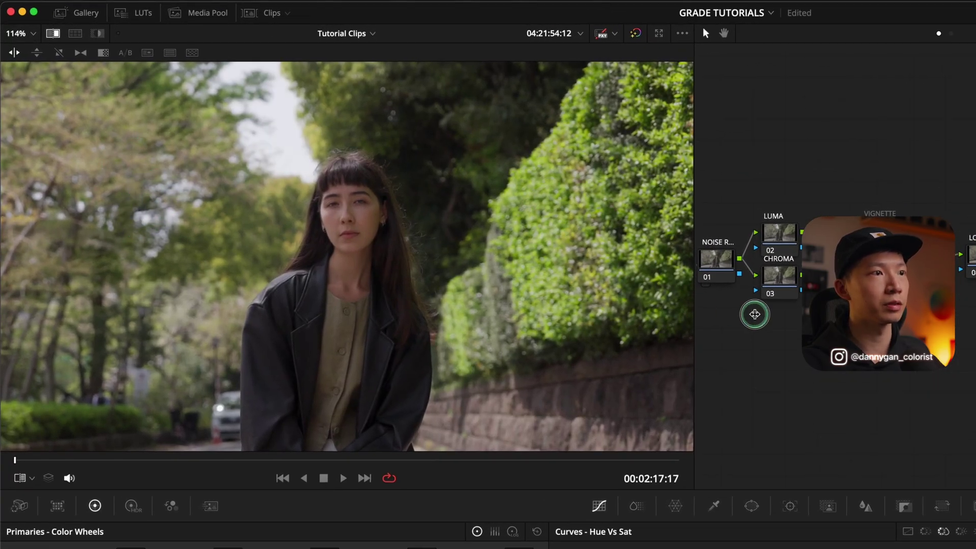
scroll(592, 189, "up", 5)
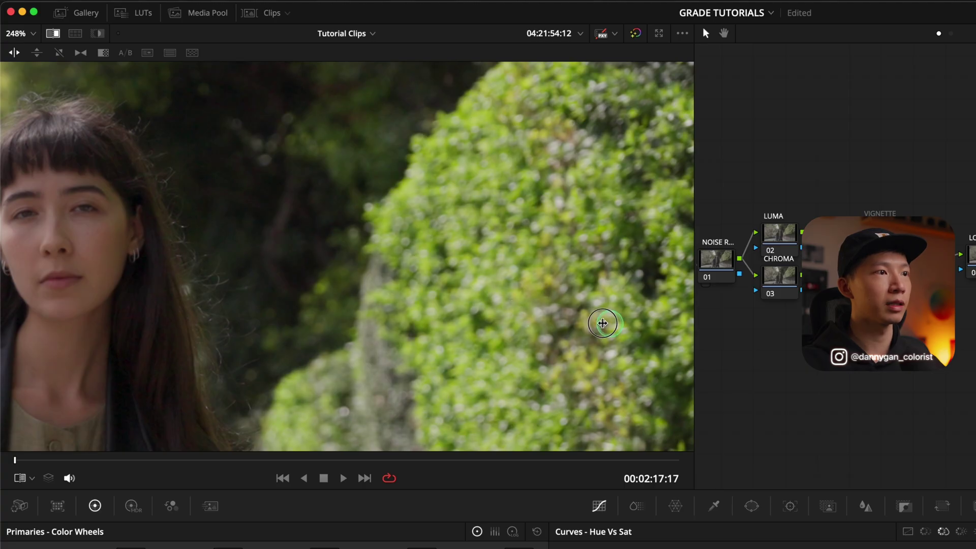
key("shift+z")
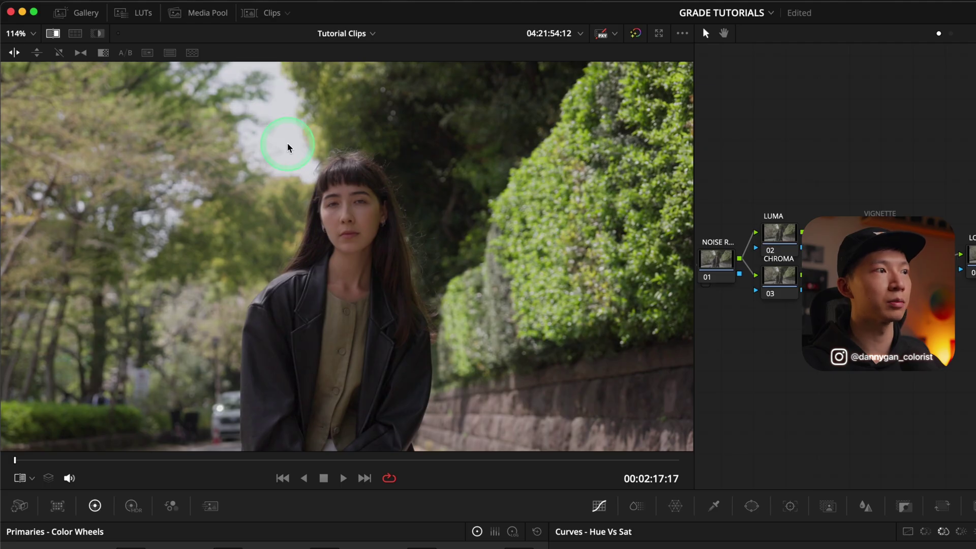
key("super+w")
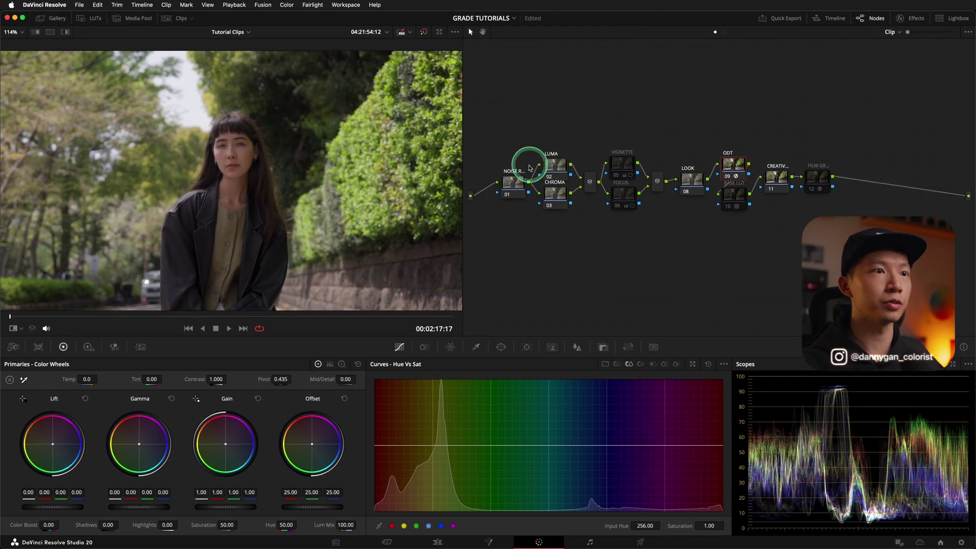
Step: Select node 01 Noise Reduction and show its Motion Effects: Spatial NR Faster, radius Small, thresholds 0.0
left_click(558, 212)
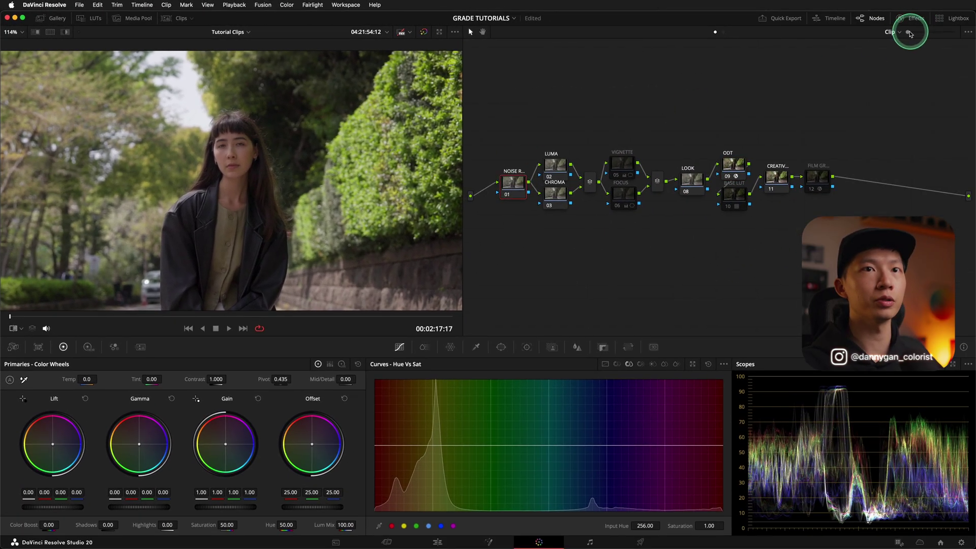
left_click_drag(907, 34, 914, 34)
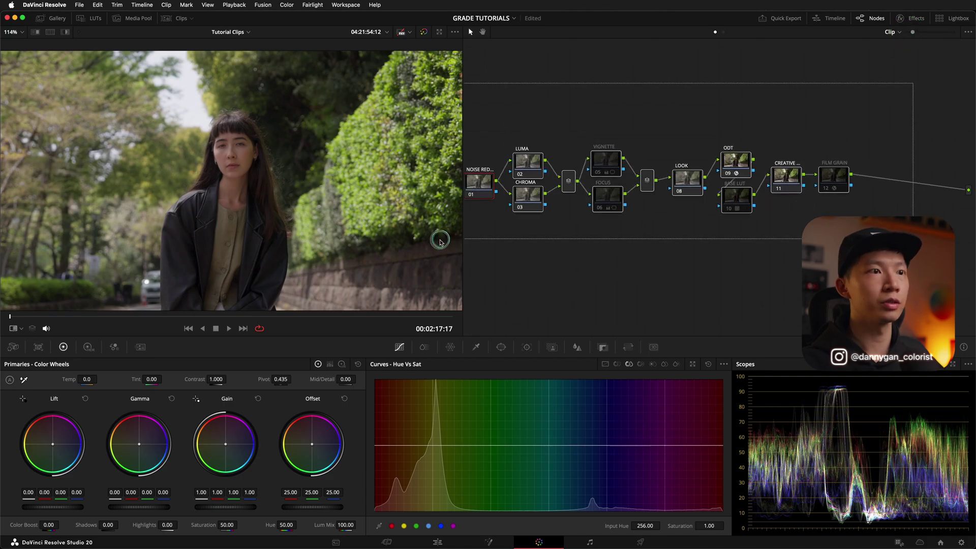
left_click_drag(483, 192, 536, 201)
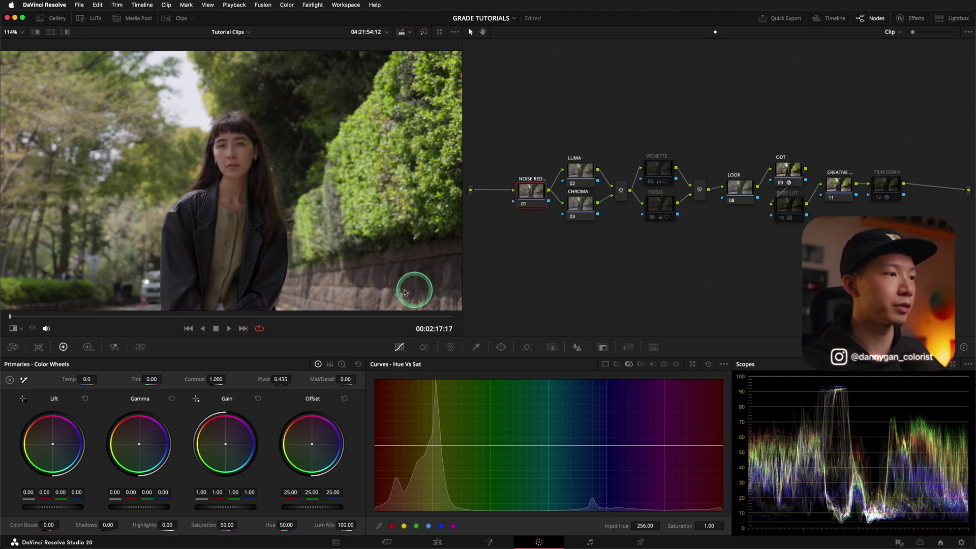
left_click(142, 349)
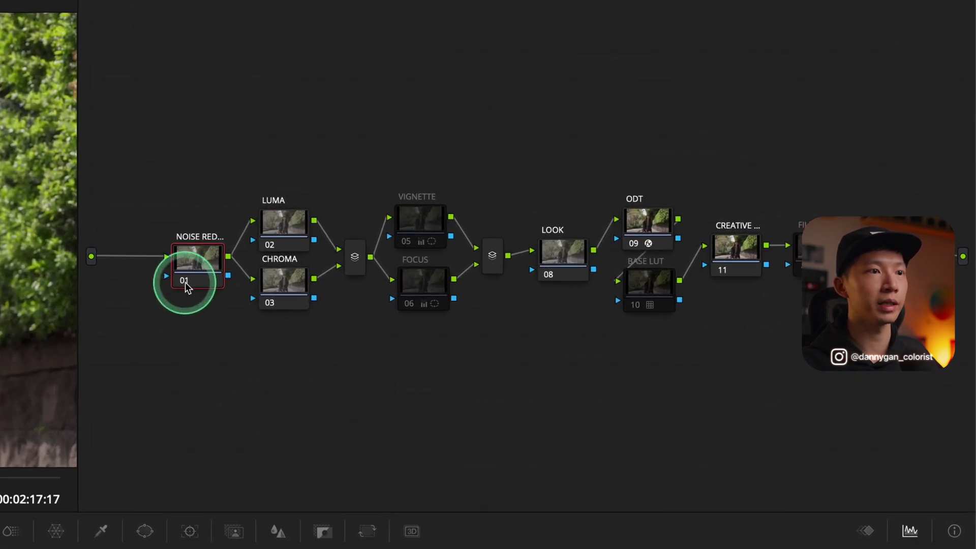
Step: Disable the noise reduction node and open the Primaries Color Wheels with LUMA and CHROMA selected
left_click(184, 281)
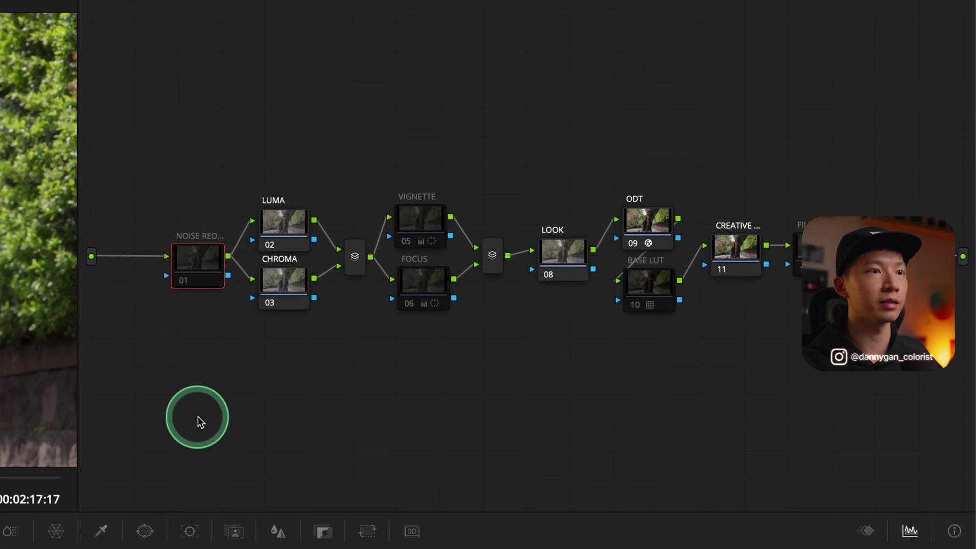
left_click(280, 222)
left_click(288, 296)
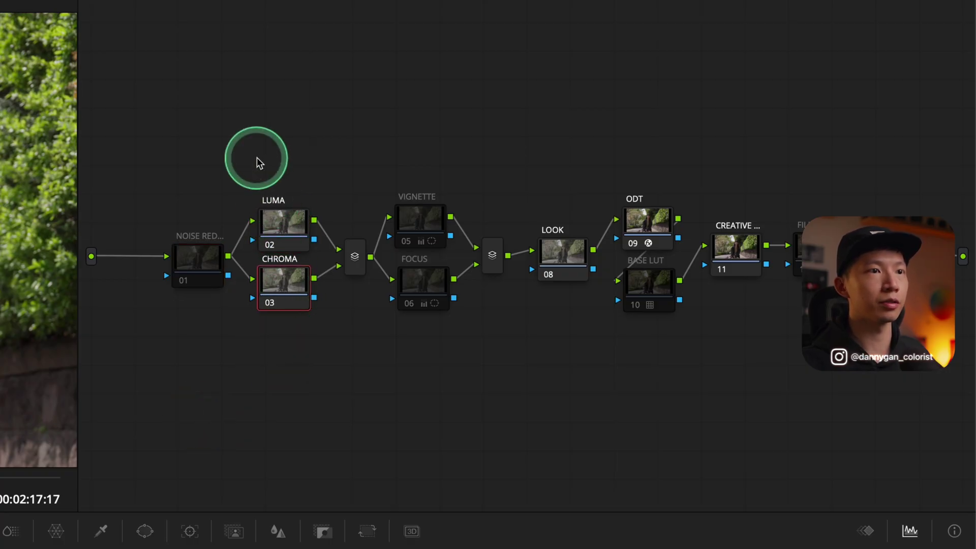
left_click_drag(257, 157, 334, 376)
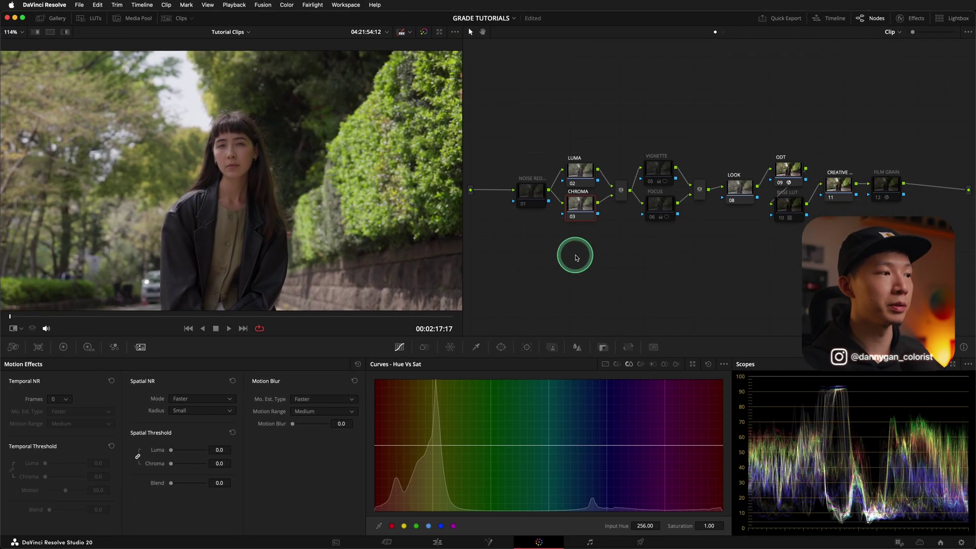
left_click(63, 347)
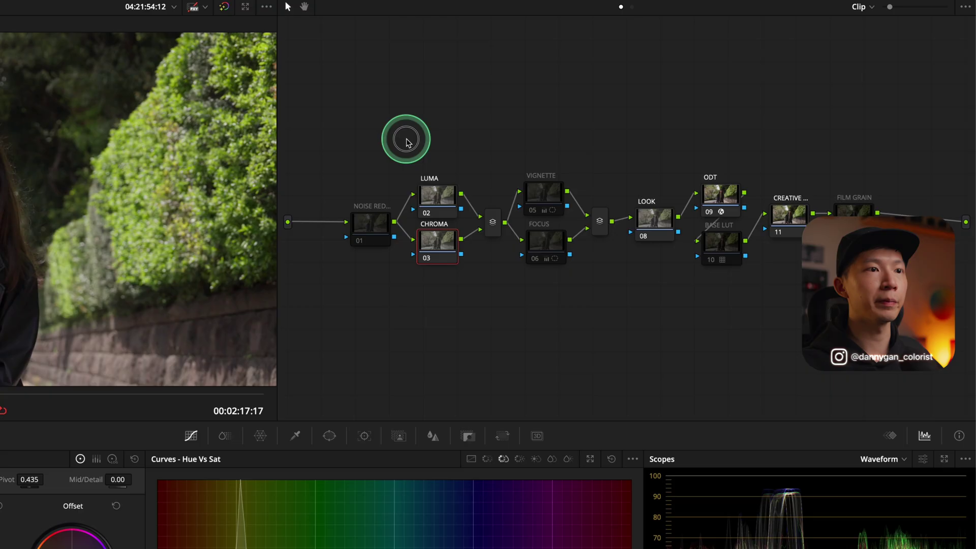
Step: Inspect the LUMA, CHROMA and parallel mixer nodes by selecting each in turn
left_click_drag(557, 128, 592, 242)
left_click_drag(353, 327, 372, 340)
left_click(320, 238)
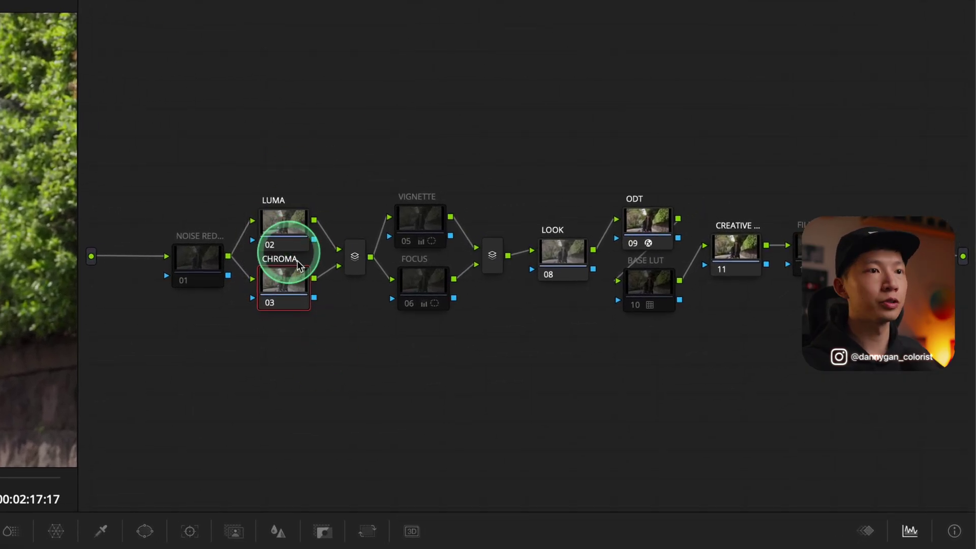
left_click(352, 269)
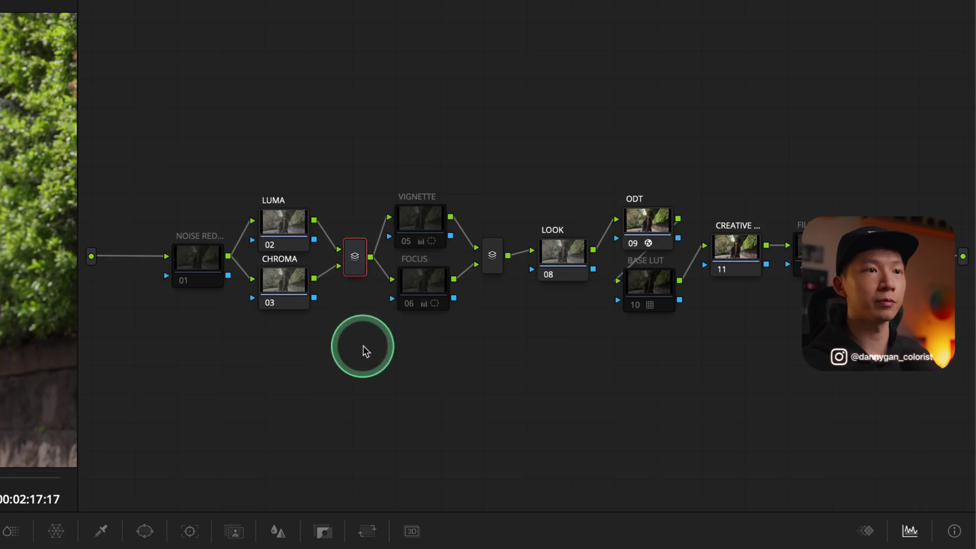
left_click(292, 216)
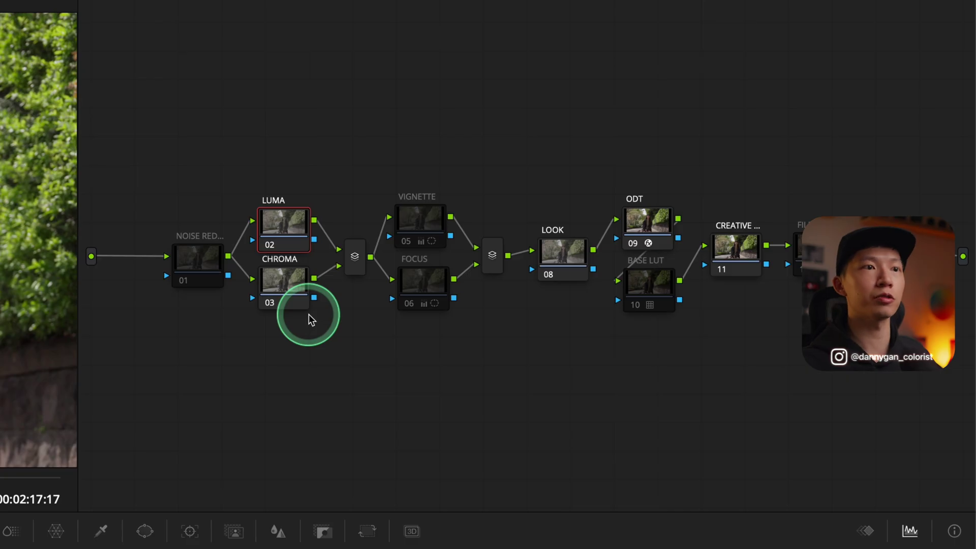
left_click(283, 283)
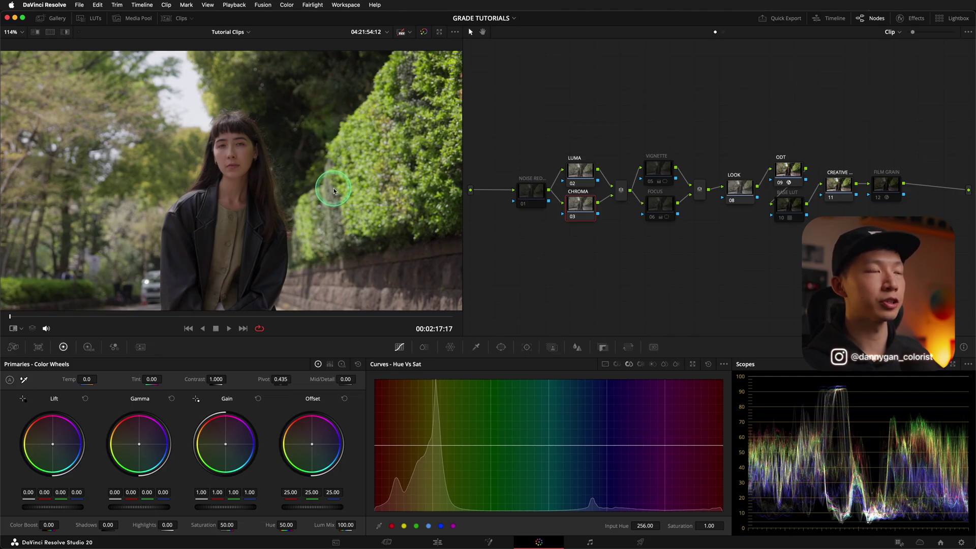
Step: On the LUMA node set Lift 0.05, Gamma -0.07 and Gain 1.12
left_click(578, 173)
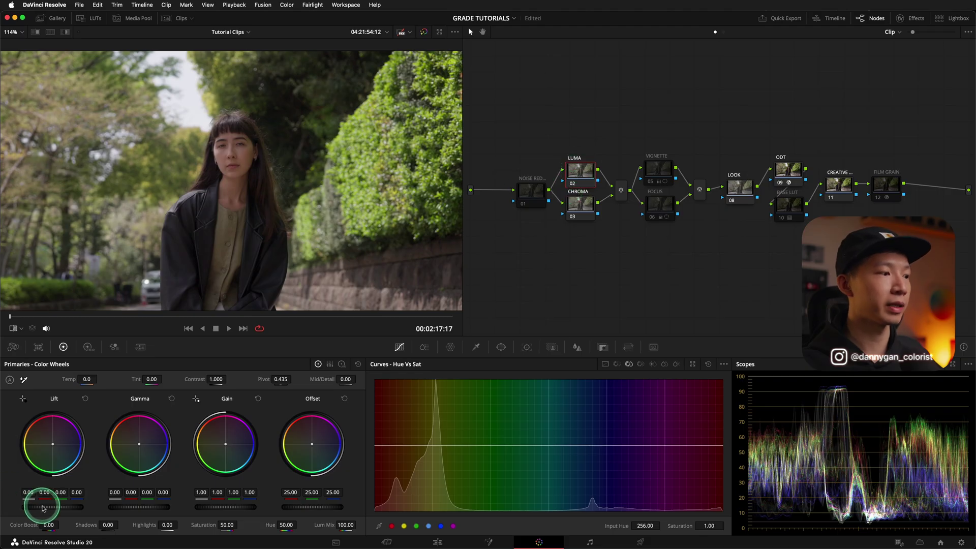
left_click_drag(42, 507, 66, 506)
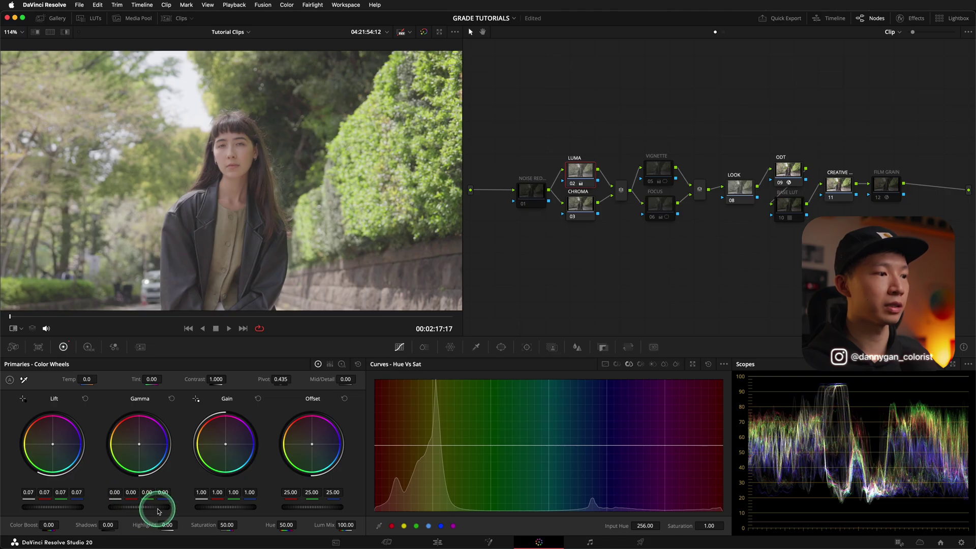
left_click_drag(157, 511, 38, 507)
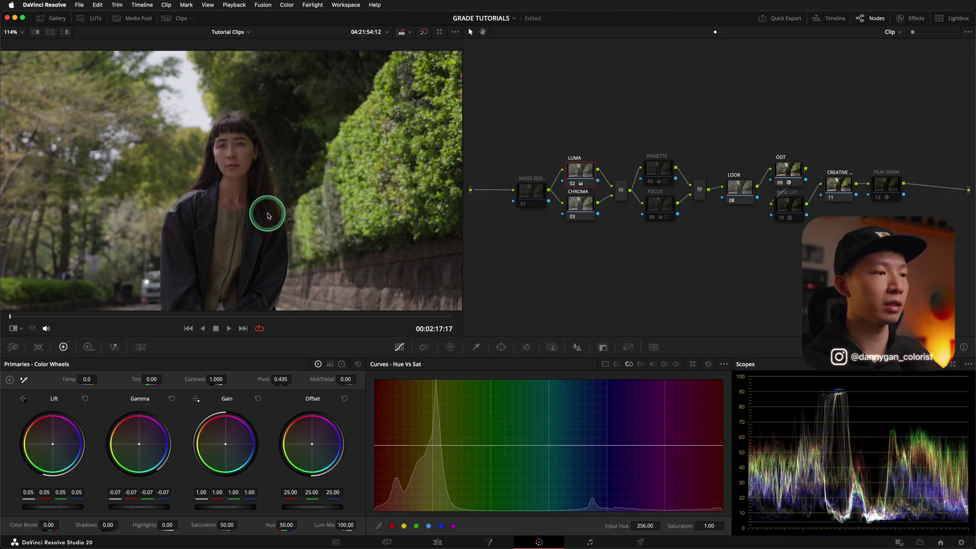
left_click_drag(212, 509, 279, 500)
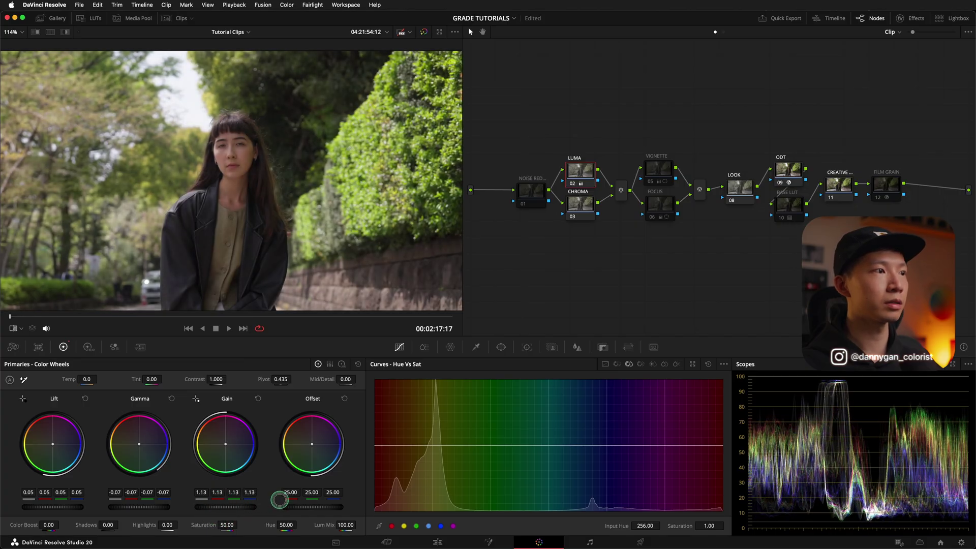
Step: Toggle the LUMA correction off and back on to compare before and after
key("super+d")
key("super+d")
key("super+d")
key("super+d")
key("super+d")
key("super+d")
right_click(575, 161)
key("Escape")
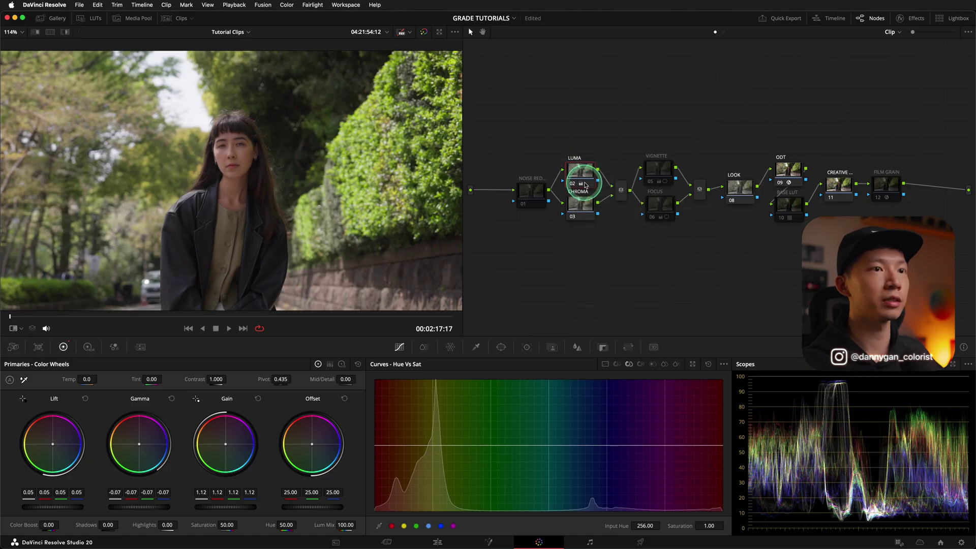
right_click(582, 176)
left_click(610, 186)
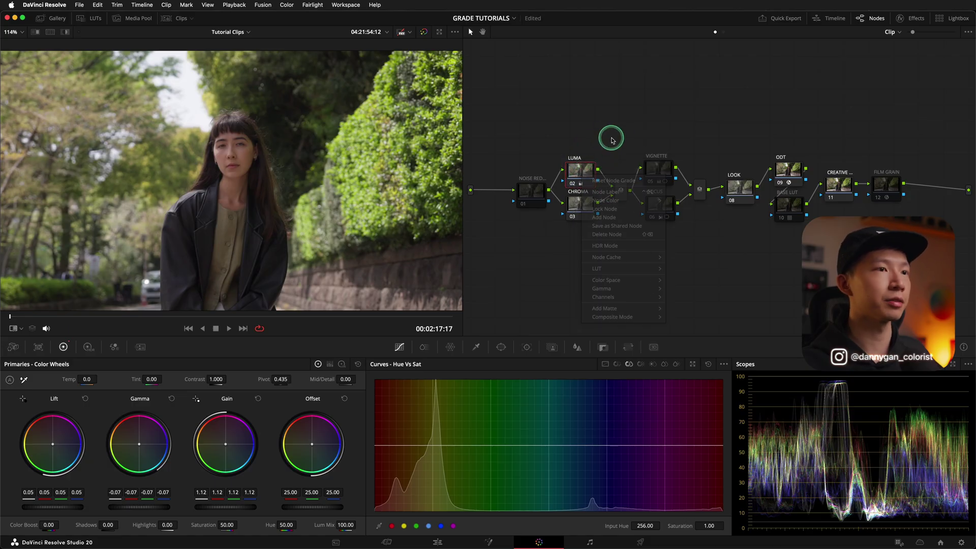
left_click(575, 159)
left_click(576, 161)
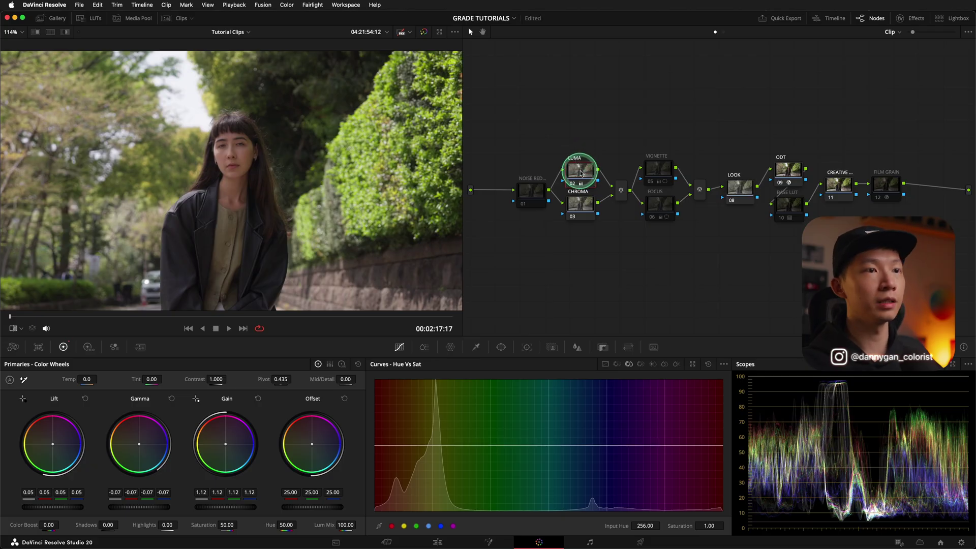
Step: Select the CHROMA node, marquee the LUMA and CHROMA nodes, then clear the selection
left_click(588, 205)
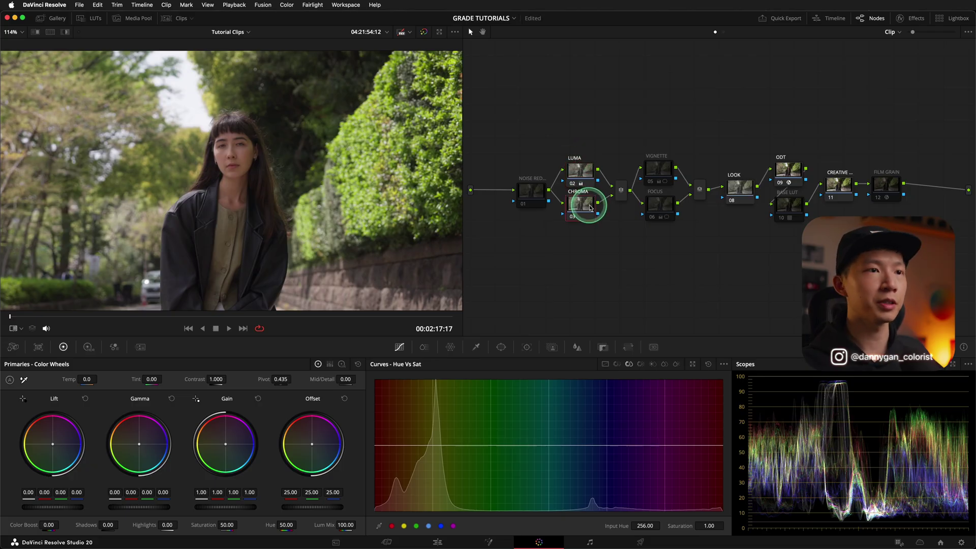
left_click_drag(551, 133, 609, 244)
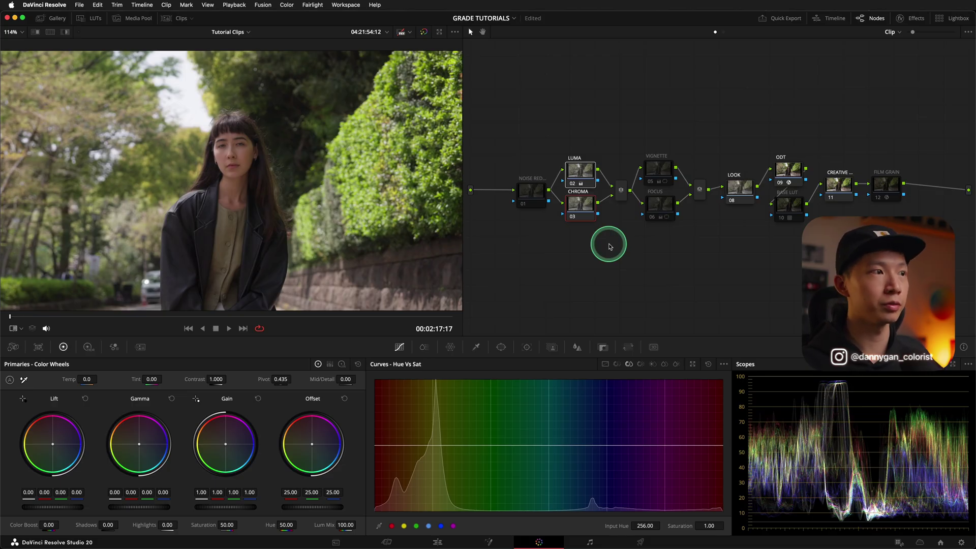
left_click_drag(610, 247, 610, 252)
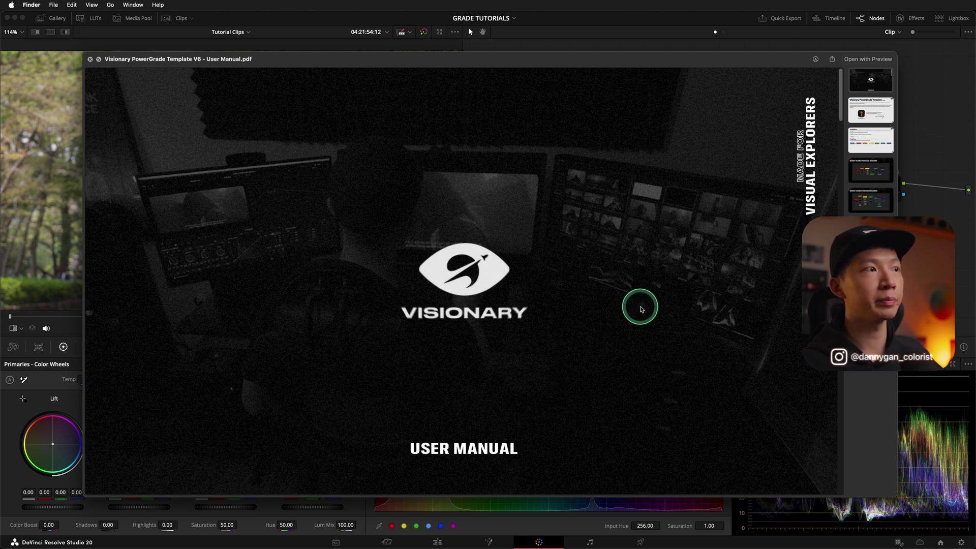
Step: Page through the manual's overview, Installation, Beginner, Advanced, Pro and Commercial breakdown pages
left_click(871, 109)
left_click(879, 135)
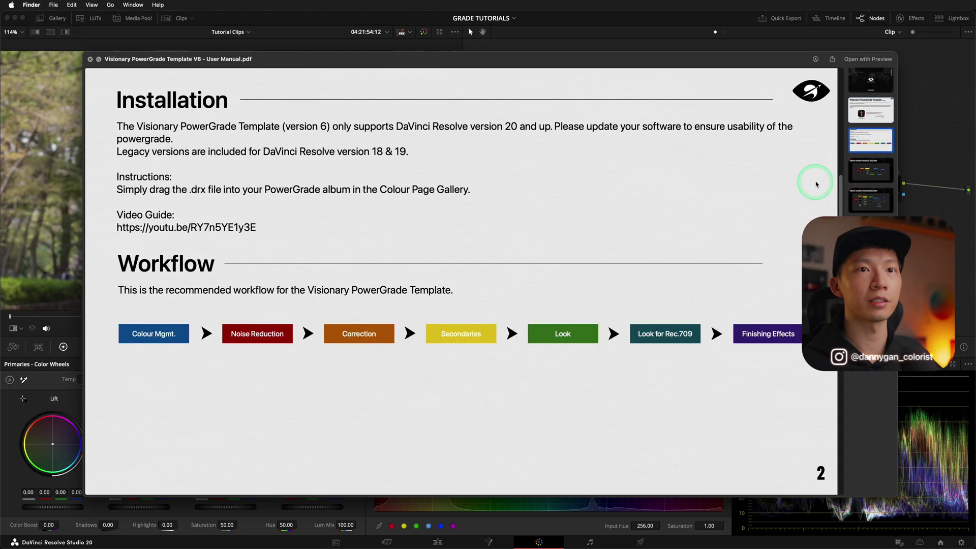
left_click(879, 175)
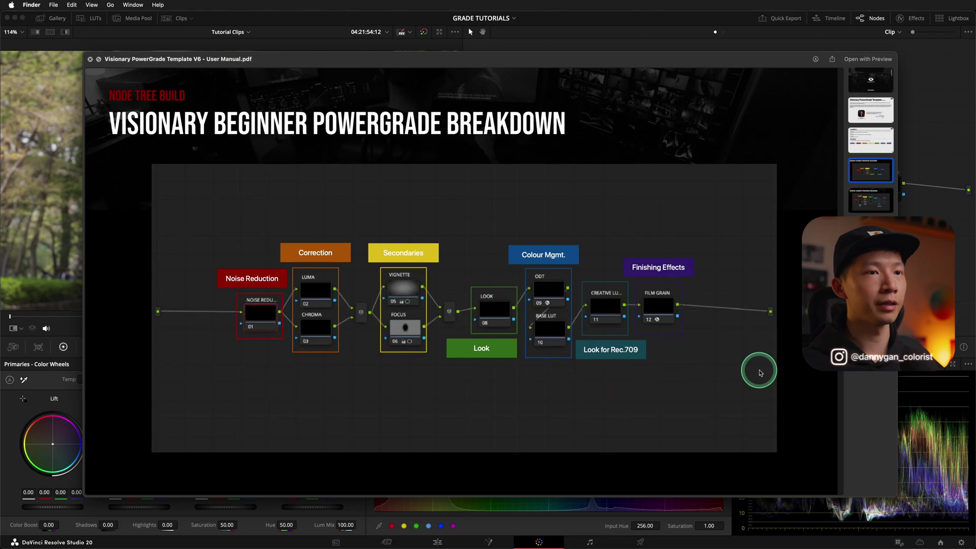
left_click(881, 199)
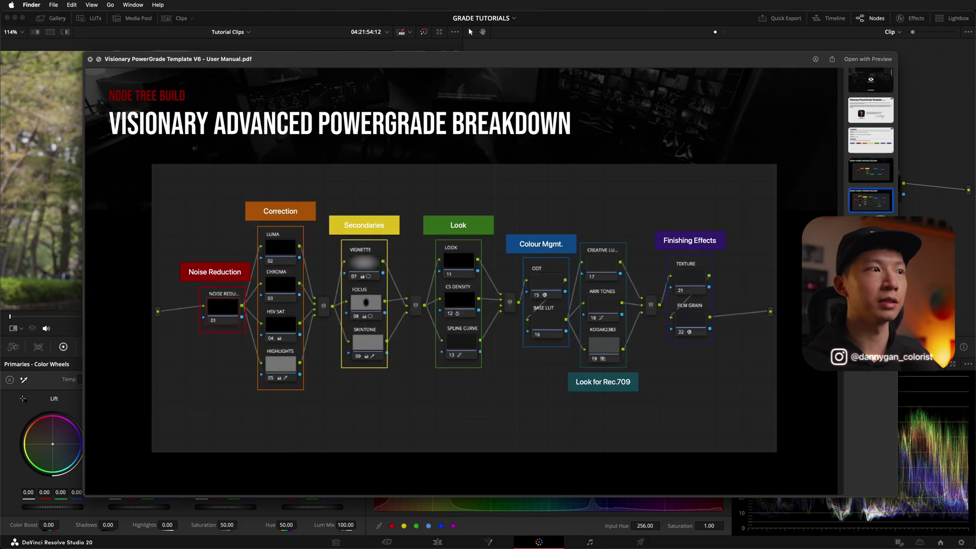
key("Down")
key("Down")
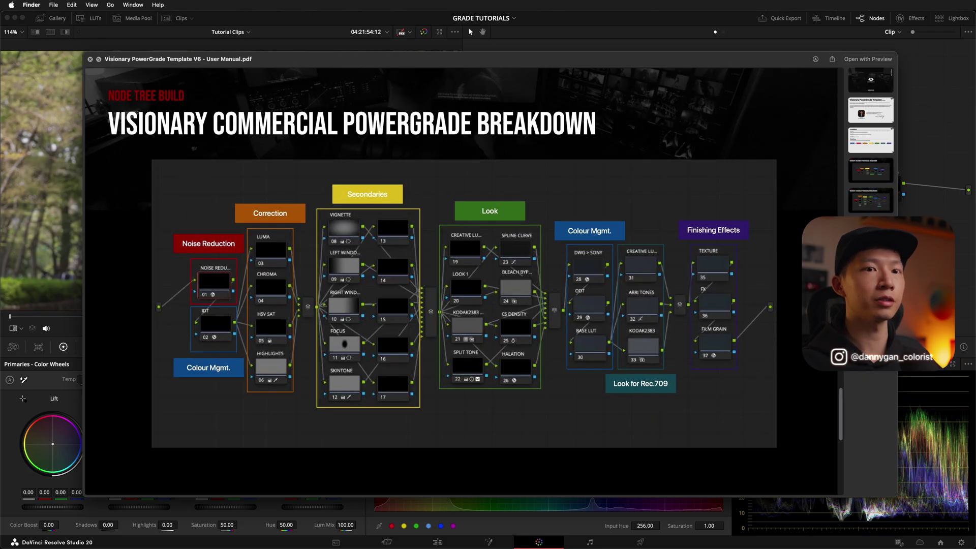
key("Down")
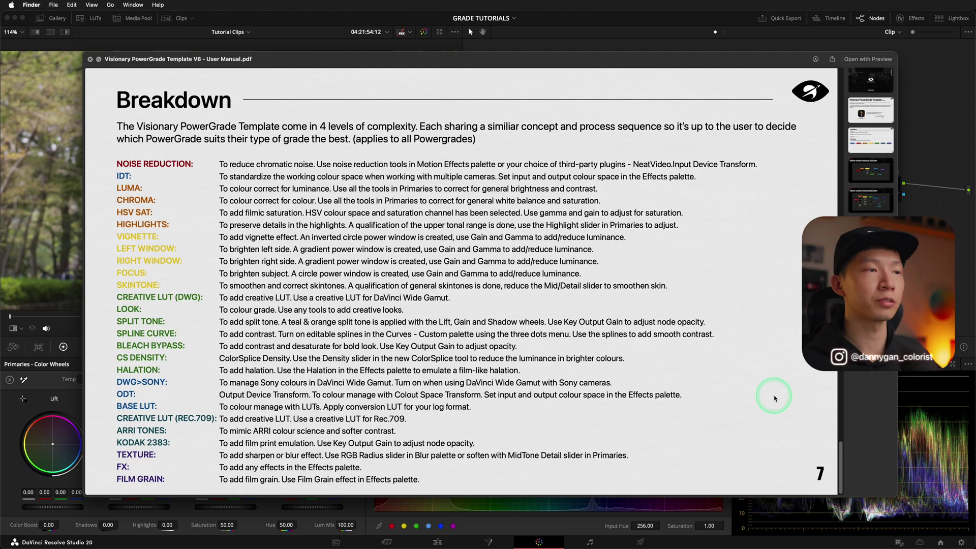
Step: Close the manual, select the VIGNETTE node and toggle it off and on to compare
left_click(864, 180)
left_click(704, 276)
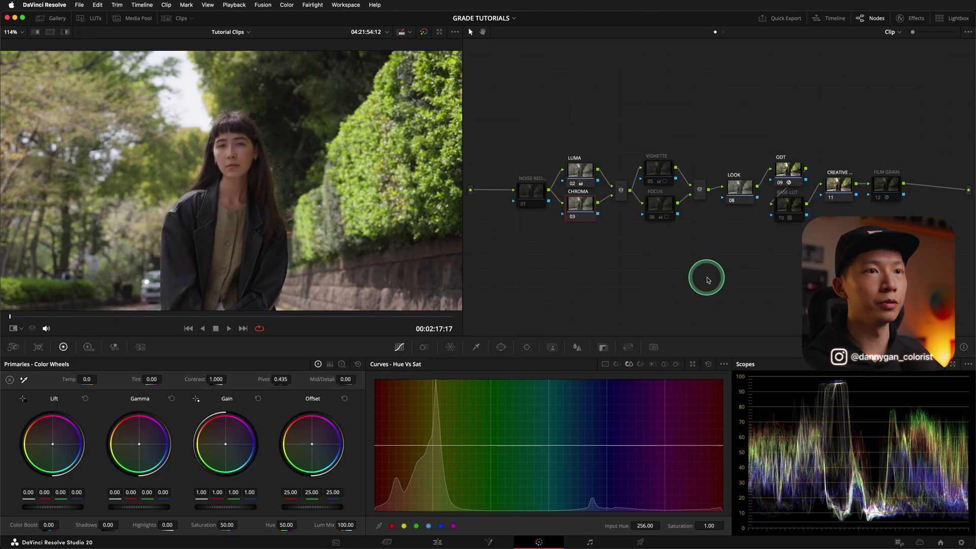
left_click_drag(649, 174, 686, 254)
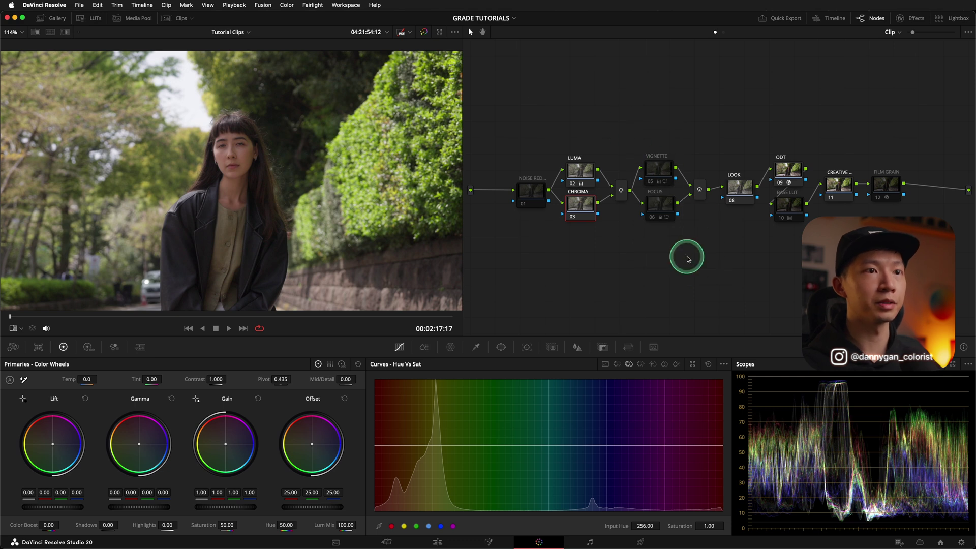
left_click(675, 177)
key("ctrl+d")
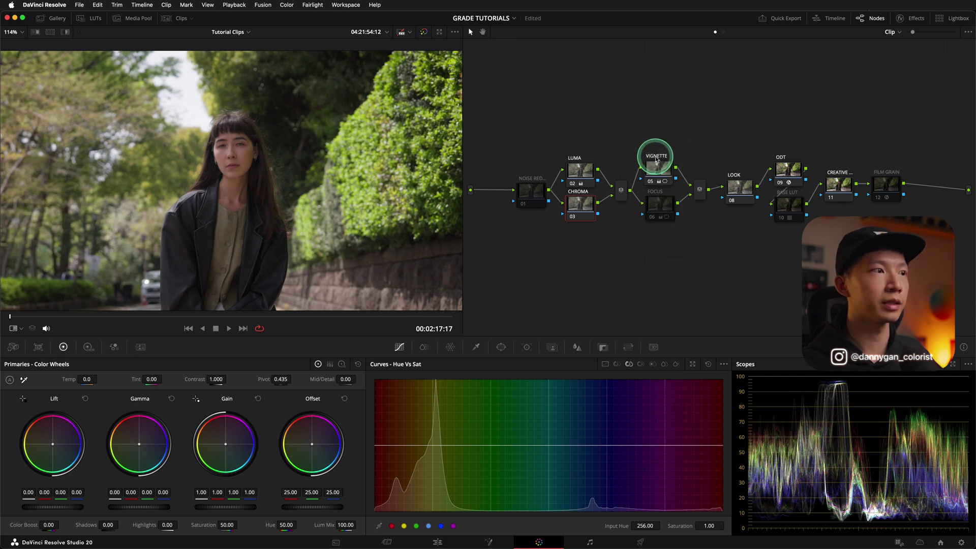
key("ctrl+d")
key("ctrl+d")
key("ctrl+d")
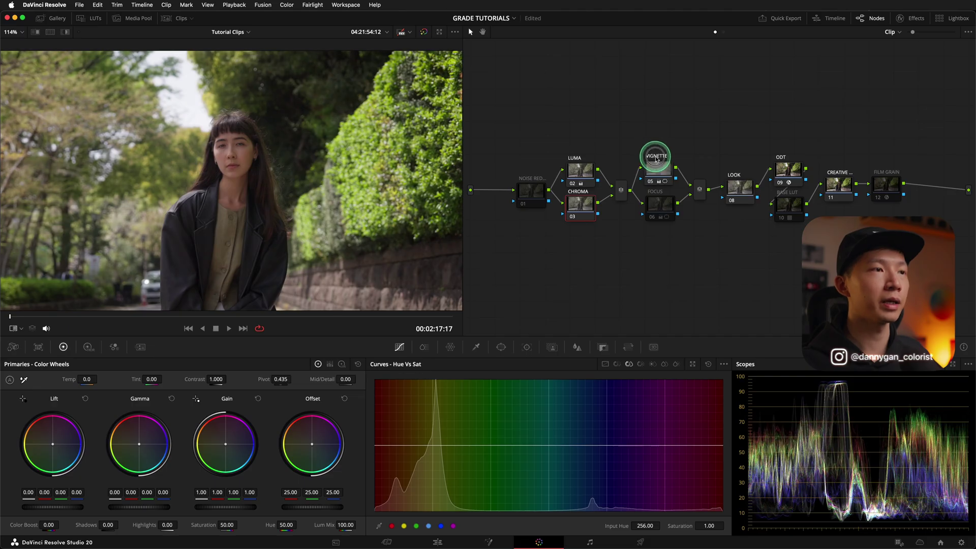
key("ctrl+d")
Step: Show the vignette's circle window (Size 52.50, Aspect 71.44, Soft 1 25.00) with the viewer zoomed out
left_click(656, 159)
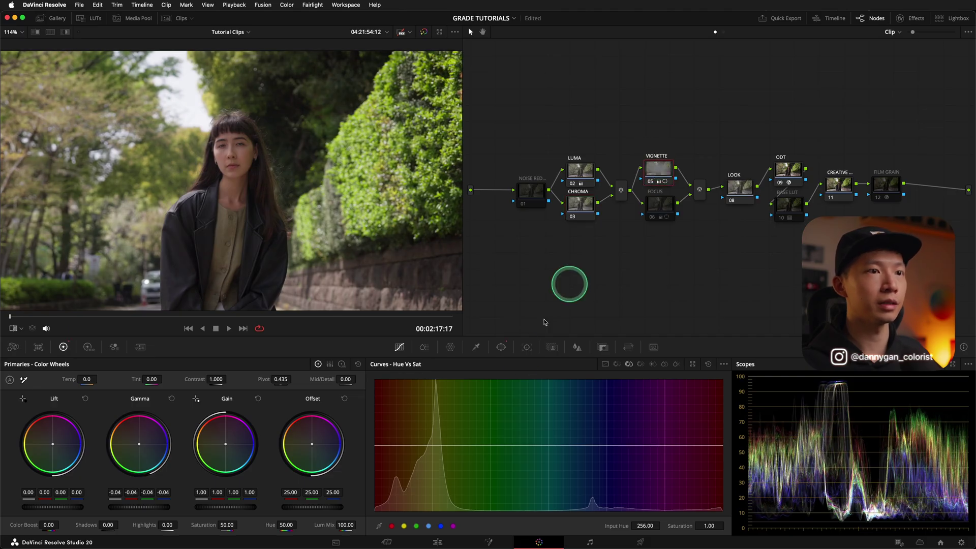
left_click(501, 347)
scroll(275, 213, "down", 6)
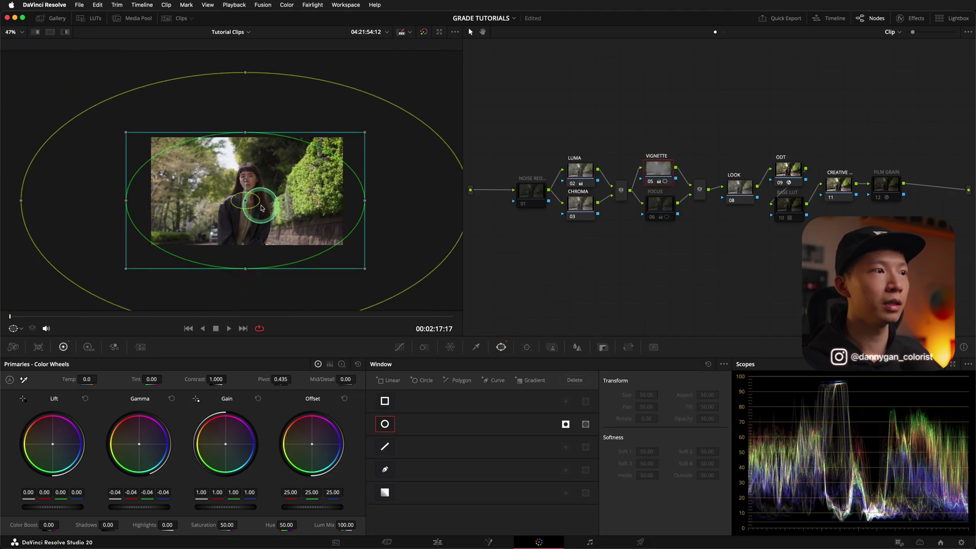
key("shift+z")
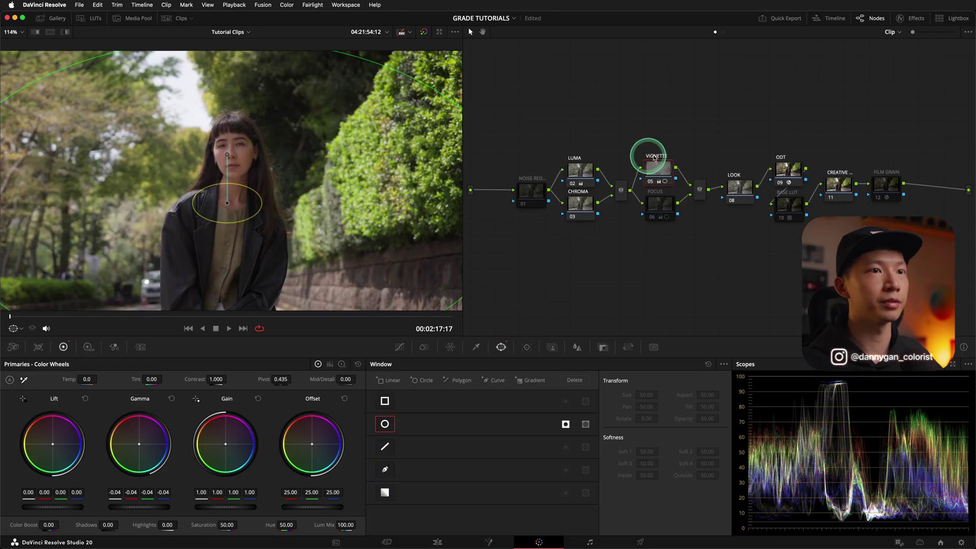
left_click(655, 158)
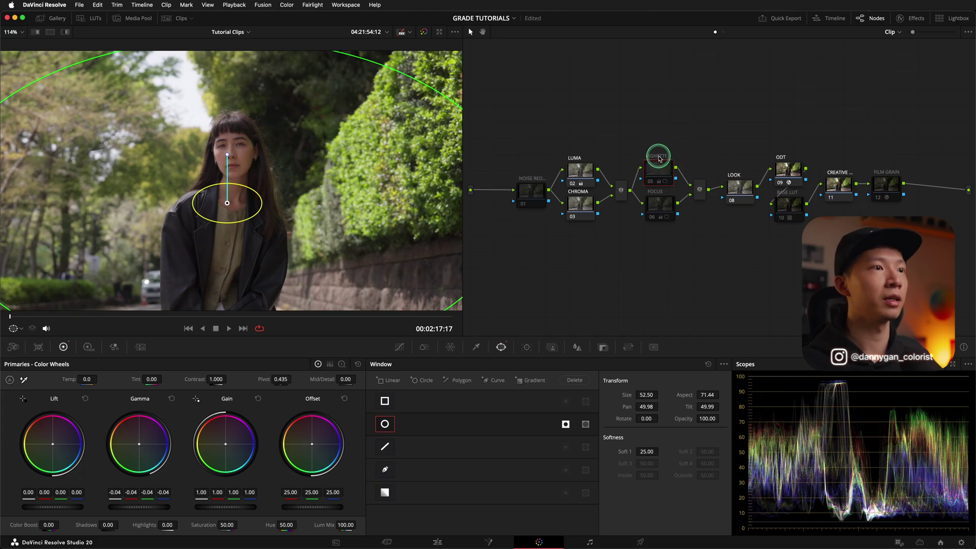
scroll(204, 158, "down", 2)
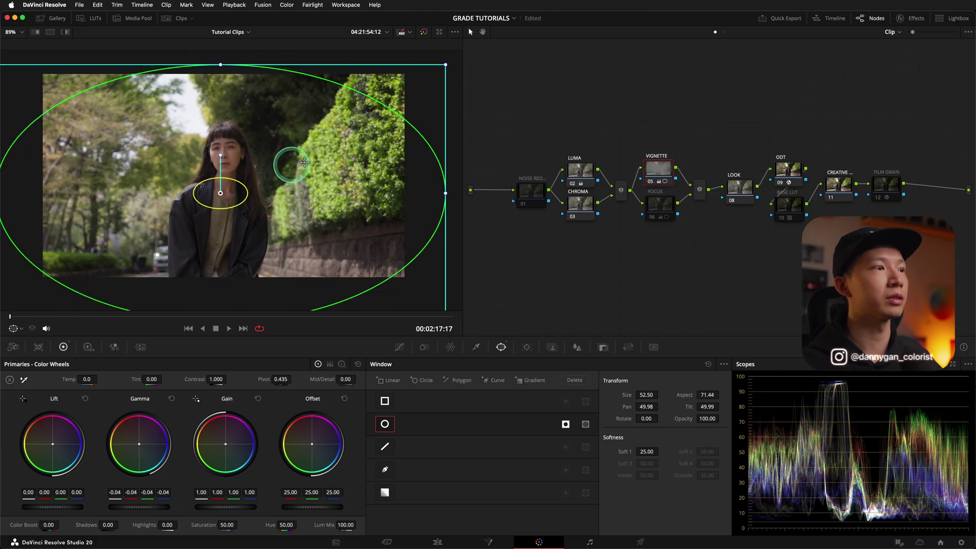
key("shift+z")
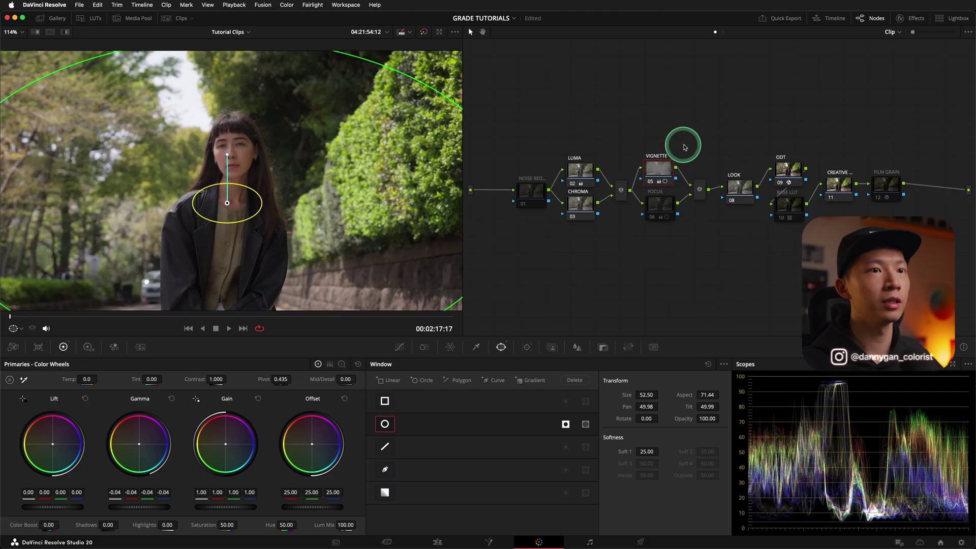
Step: Fit a soft circular window on the FOCUS node over the woman's face and track it through the clip
left_click(661, 205)
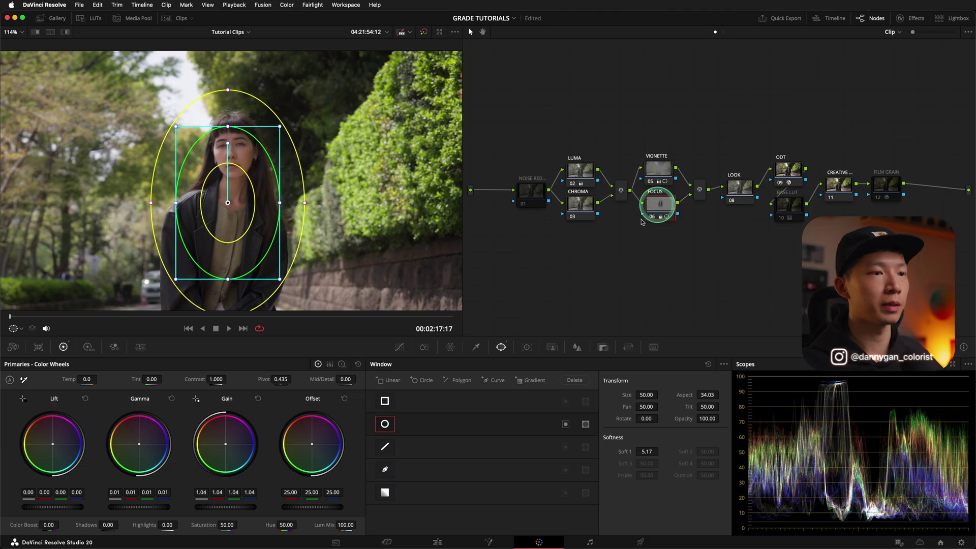
left_click(385, 426)
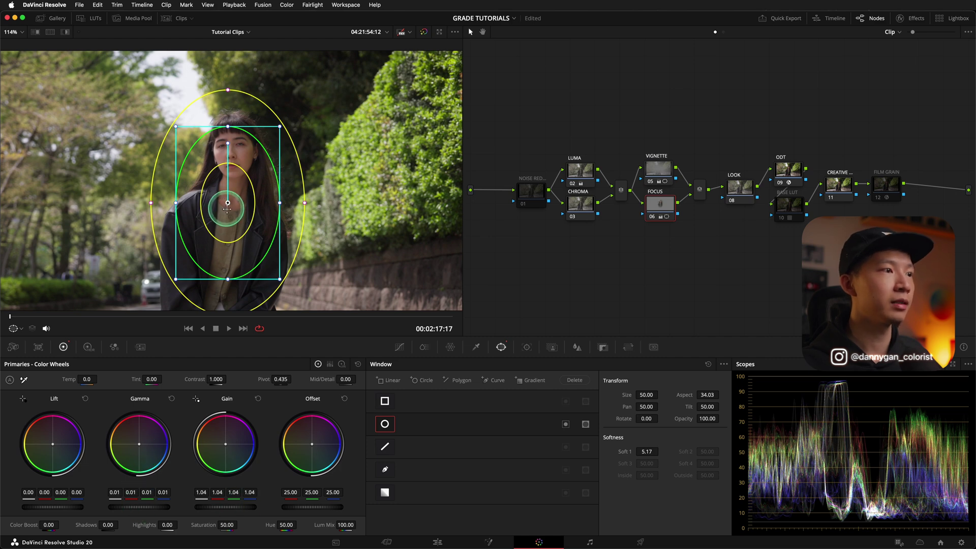
left_click_drag(225, 206, 230, 180)
left_click_drag(282, 98, 261, 133)
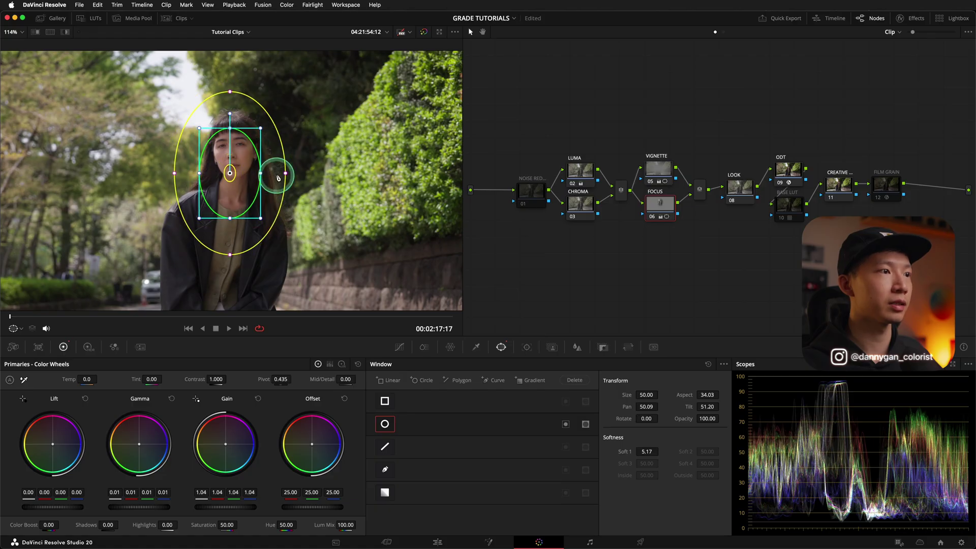
left_click_drag(281, 170, 232, 171)
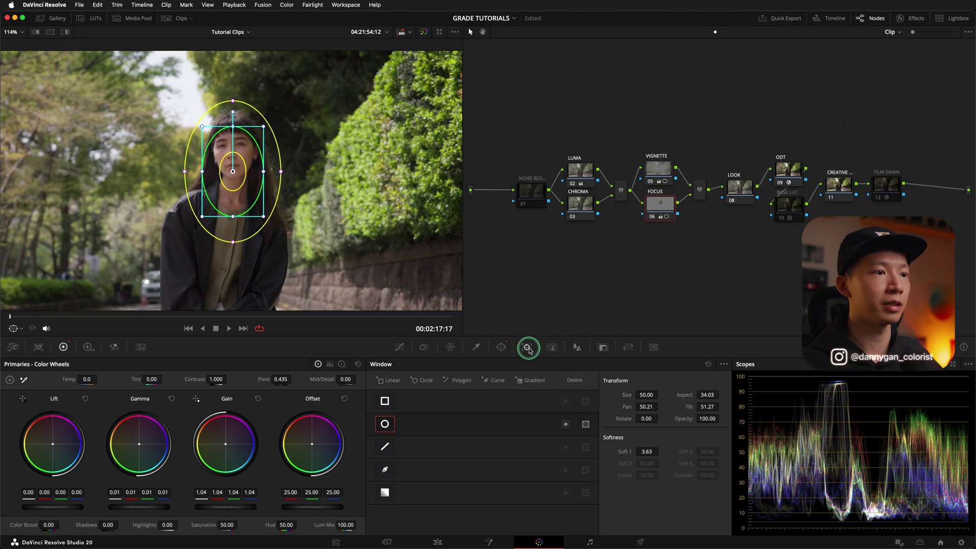
left_click(417, 380)
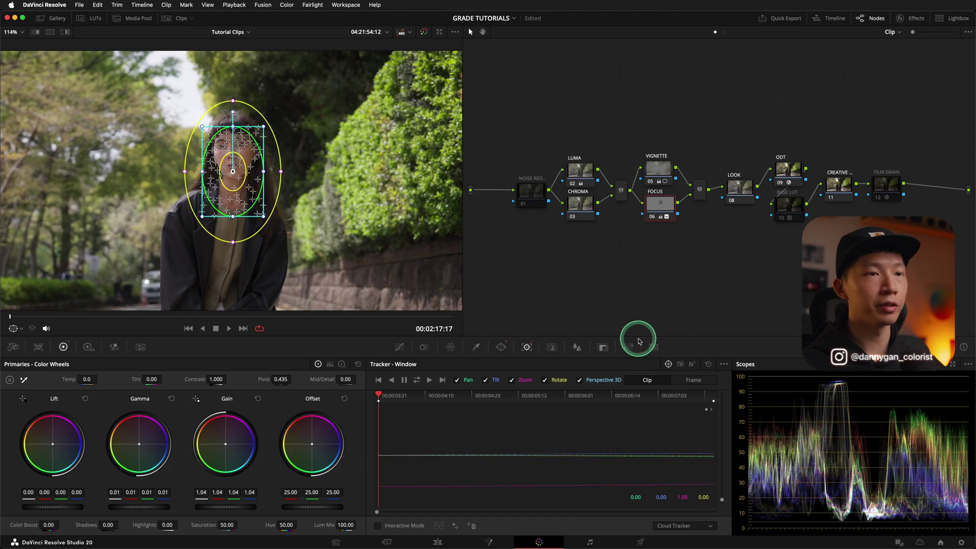
Step: Toggle the FOCUS node off and on to compare, leaving it enabled
left_click(399, 347)
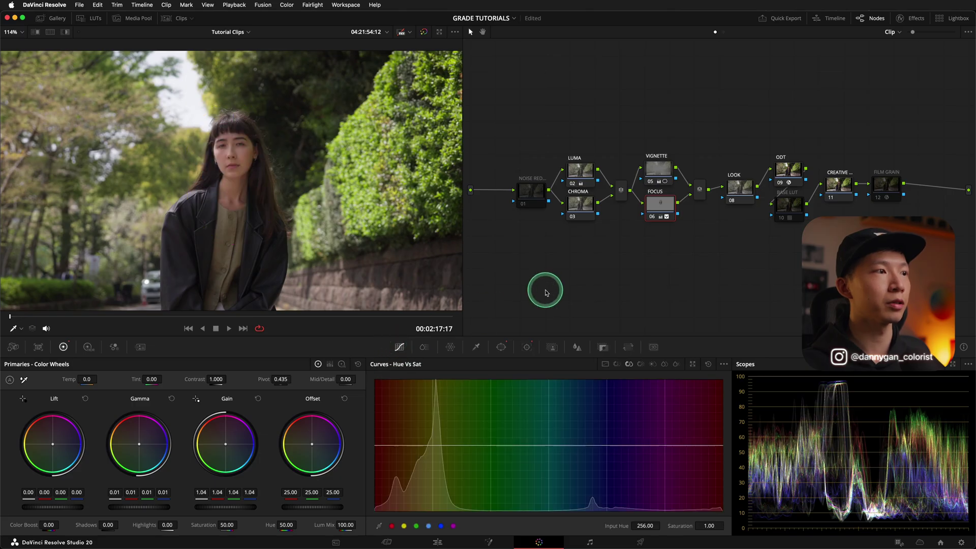
left_click(653, 219)
left_click(653, 219)
left_click(653, 218)
left_click(653, 218)
left_click(653, 219)
left_click(653, 218)
left_click(647, 265)
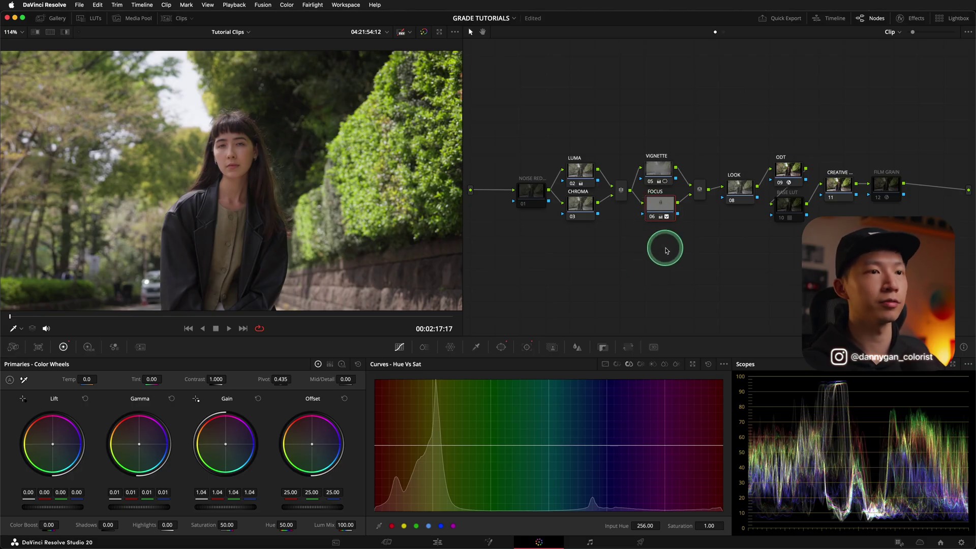
Step: Select the LOOK node (08) in the node tree
left_click(739, 187)
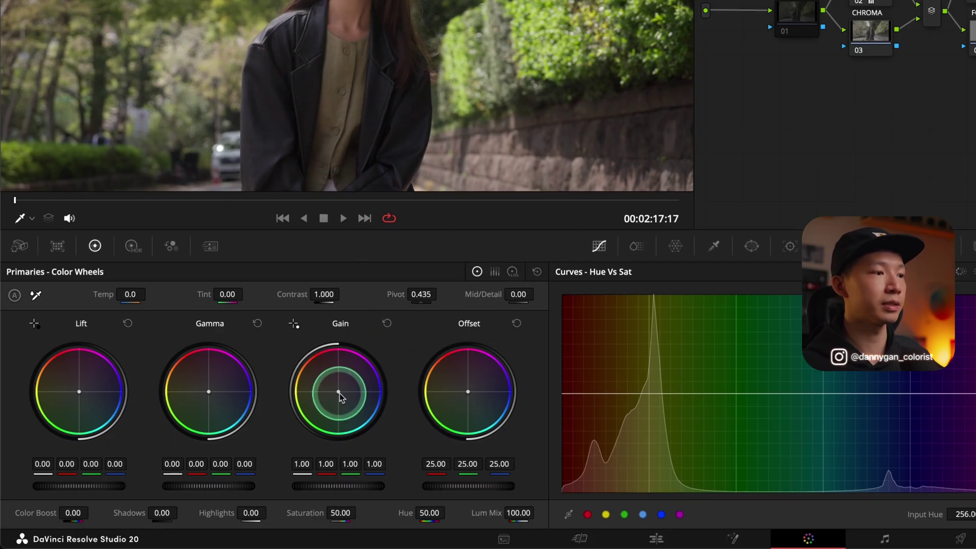
Step: Nudge the Gain wheel so the RGB gain reads 0.97, 1.00, 1.01
left_click_drag(338, 389, 299, 399)
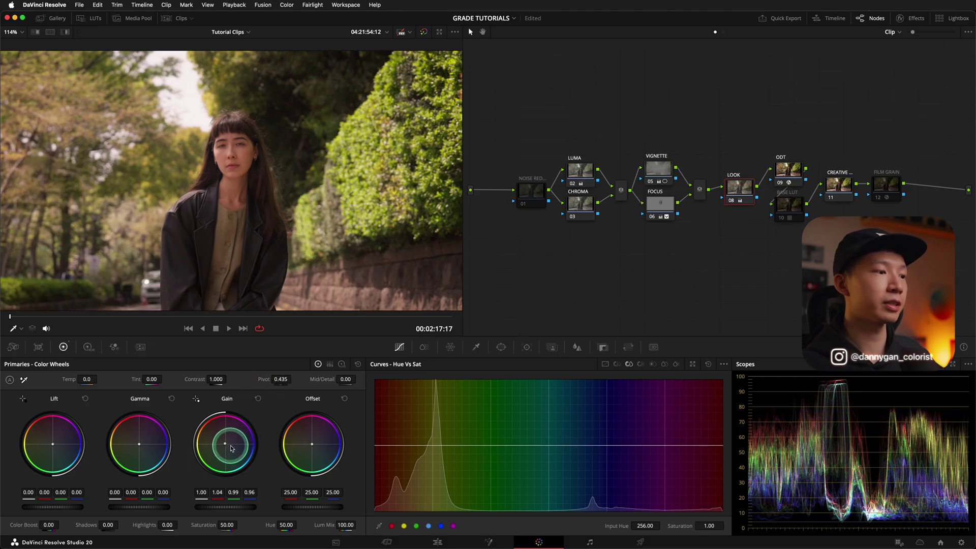
left_click_drag(223, 444, 234, 454)
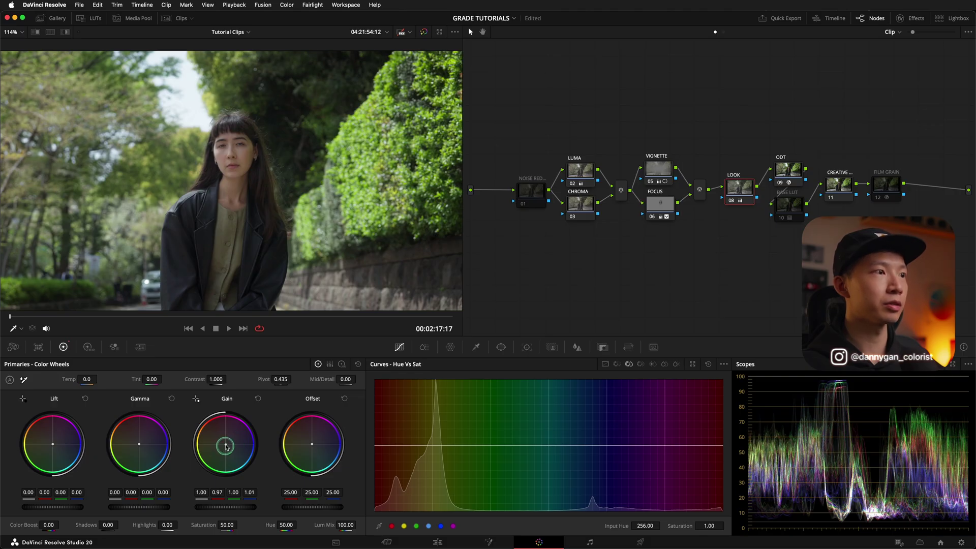
Step: Toggle the LOOK node off and on to compare its tint
left_click(732, 202)
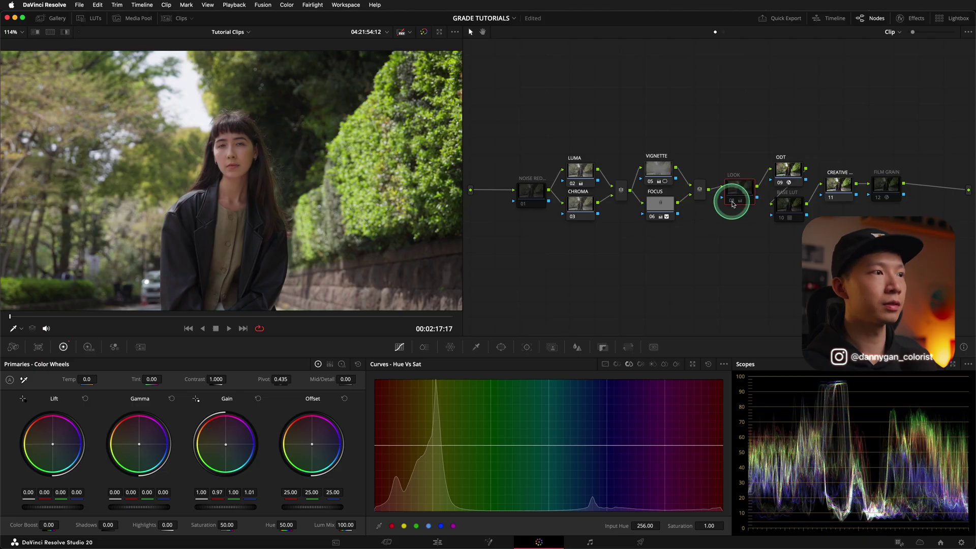
left_click(732, 201)
left_click(731, 201)
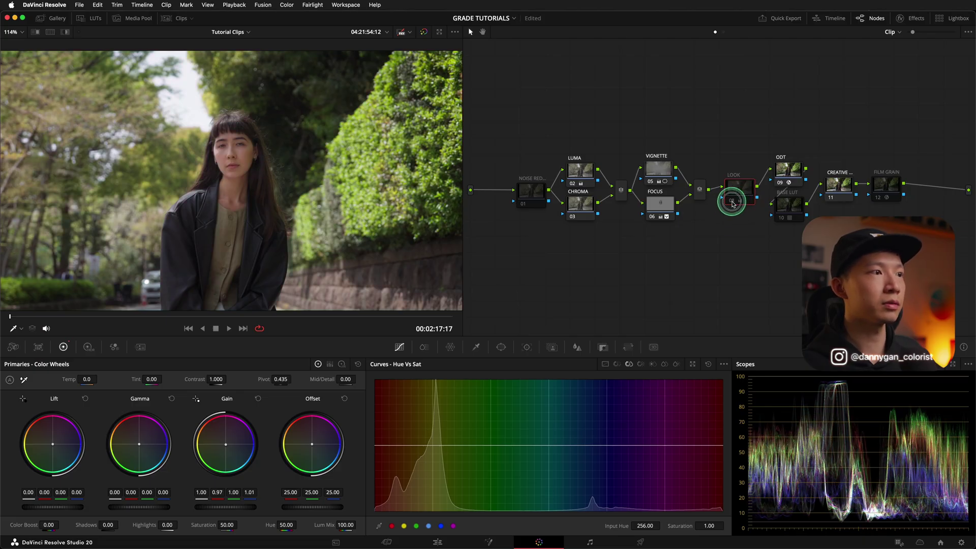
left_click(732, 201)
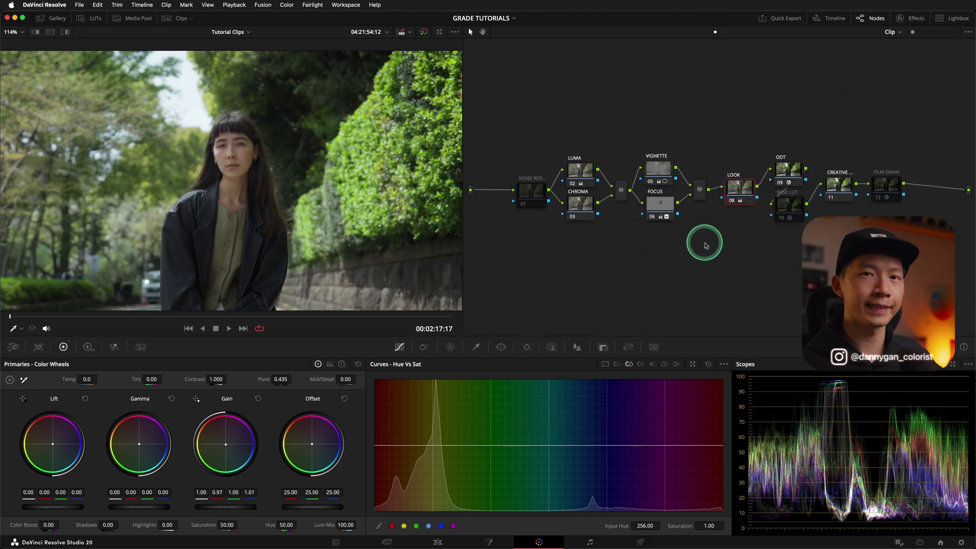
Step: Set the LOOK node's Key Output Gain to 0.5 in the Key palette
left_click(602, 349)
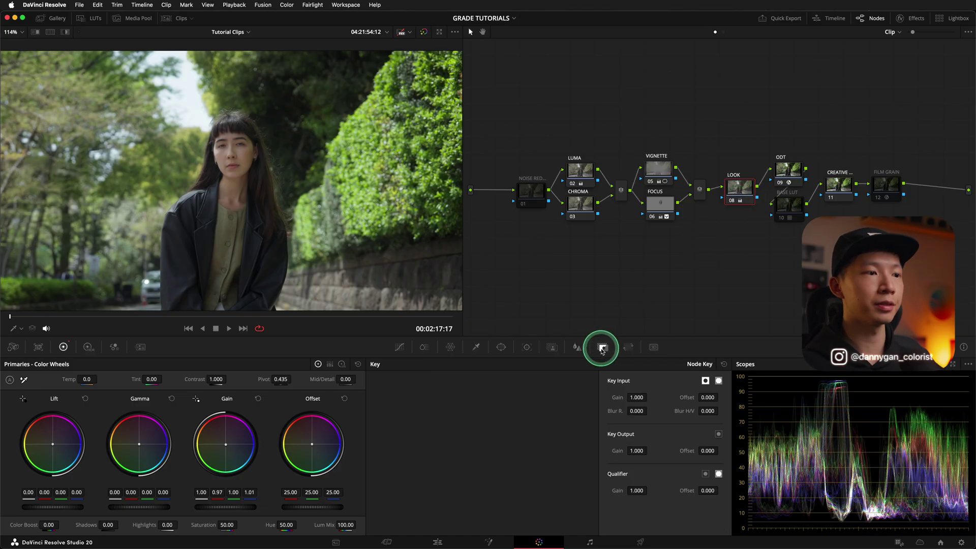
left_click(636, 451)
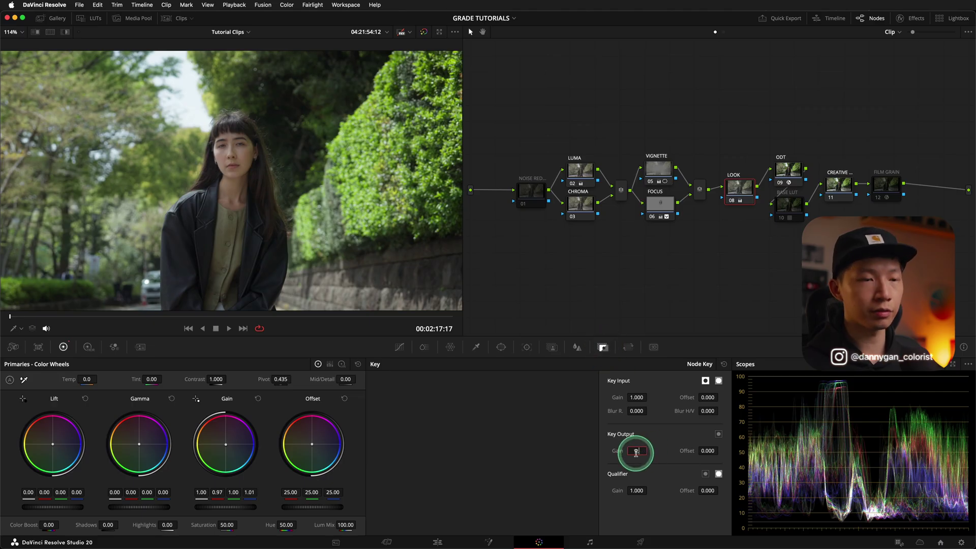
type("0.5")
key("Return")
left_click(653, 446)
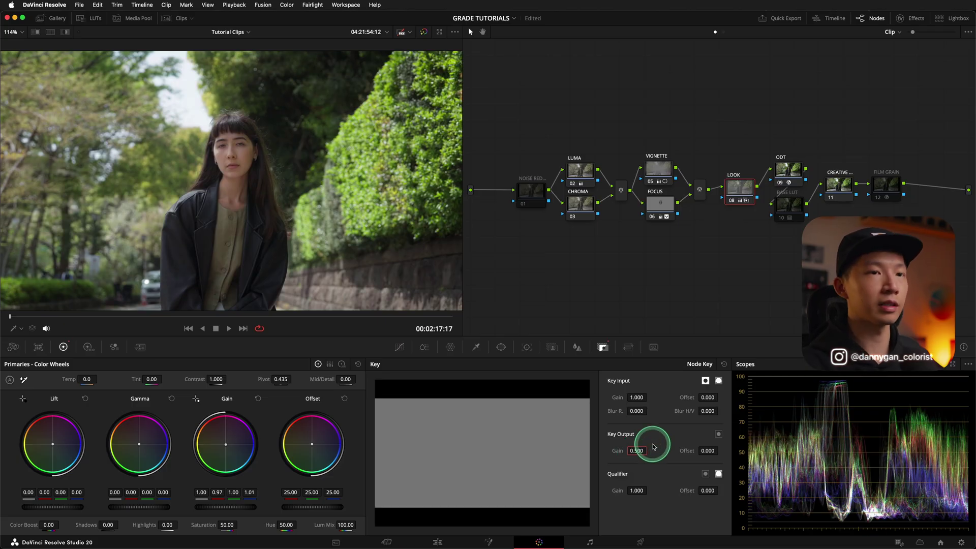
Step: Compare the half-strength look by toggling the LOOK node, ending with it on
left_click(731, 204)
left_click(733, 205)
left_click(733, 205)
left_click(732, 205)
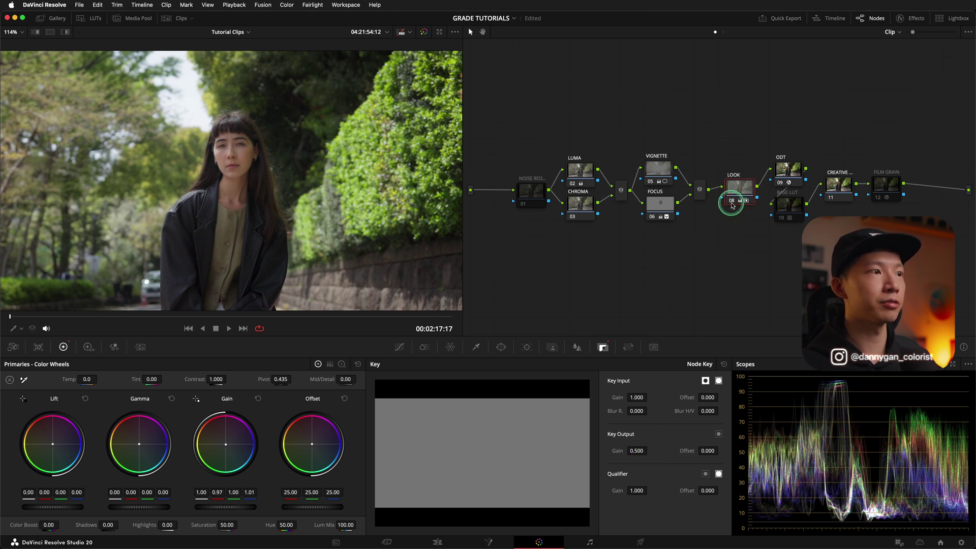
left_click(732, 204)
left_click(733, 205)
left_click(732, 204)
left_click(732, 205)
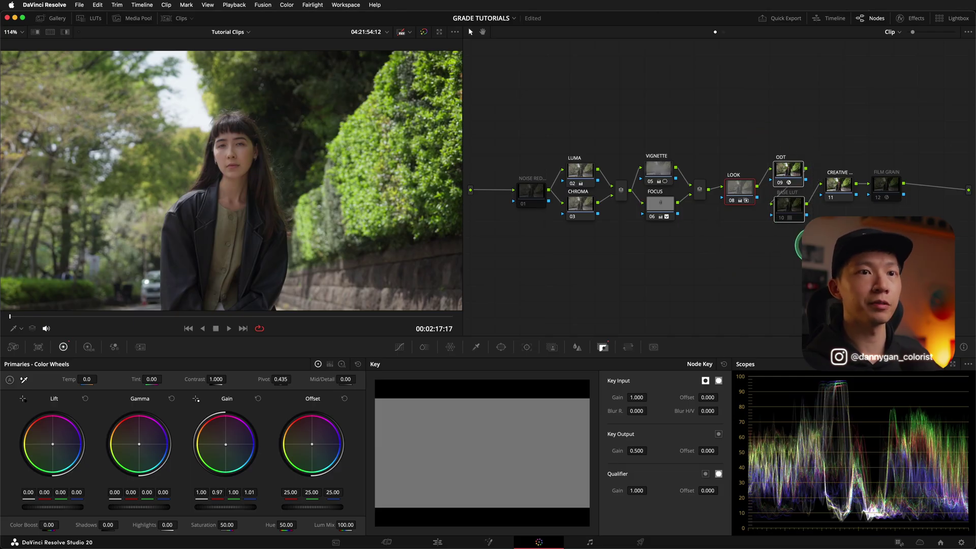
Step: Select the CREATIVE node and shift the whole node tree right and down
left_click(838, 191)
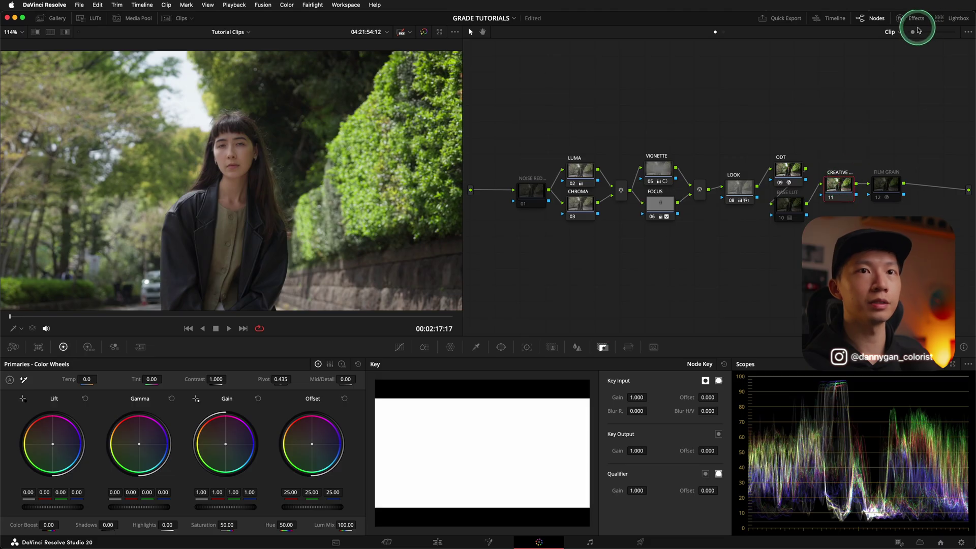
left_click_drag(912, 32, 924, 34)
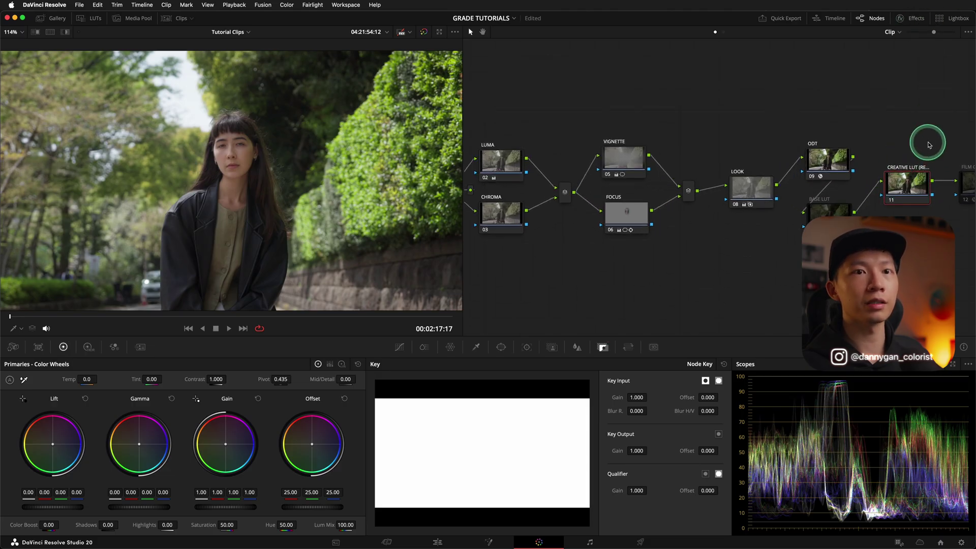
scroll(926, 144, "up", 2)
left_click_drag(934, 32, 907, 32)
left_click_drag(858, 121, 466, 226)
left_click_drag(538, 200, 582, 210)
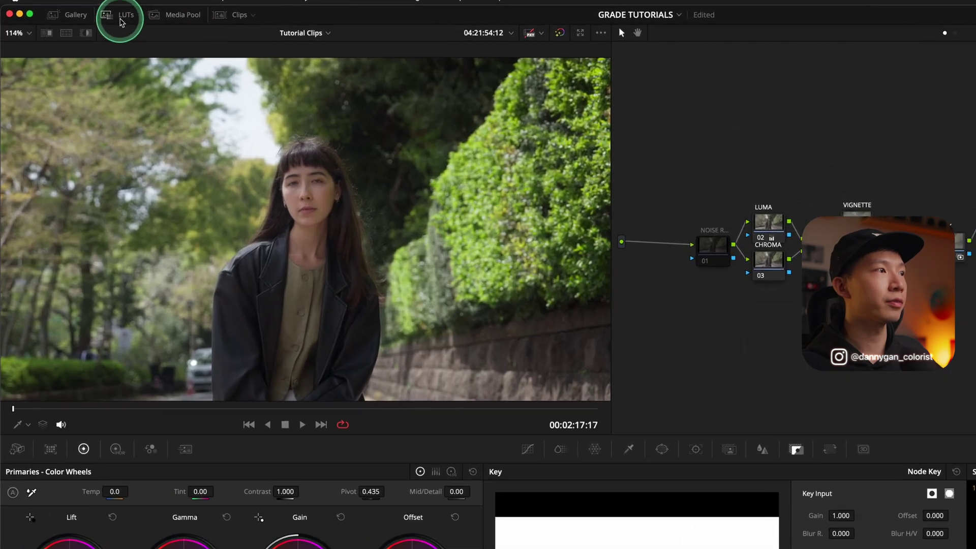
Step: Open the LUT browser on the 01_Colorist Vault Creative LUTs folder and pick a look
left_click(90, 18)
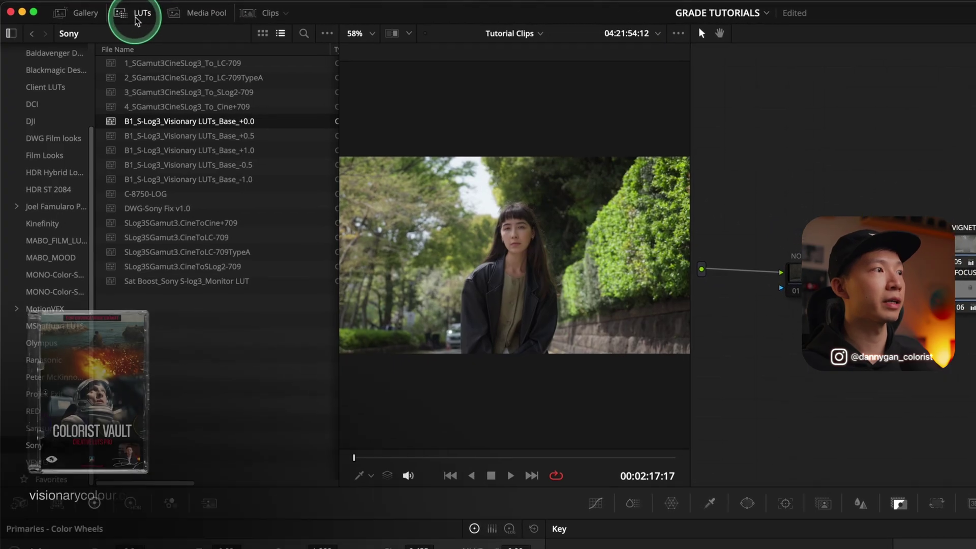
scroll(63, 68, "up", 5)
left_click(56, 70)
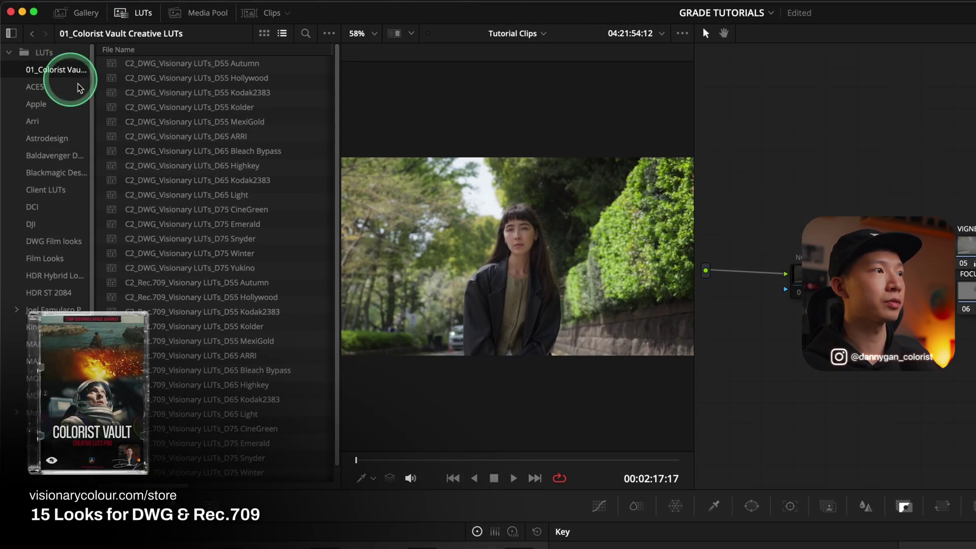
scroll(277, 295, "down", 3)
left_click(207, 221)
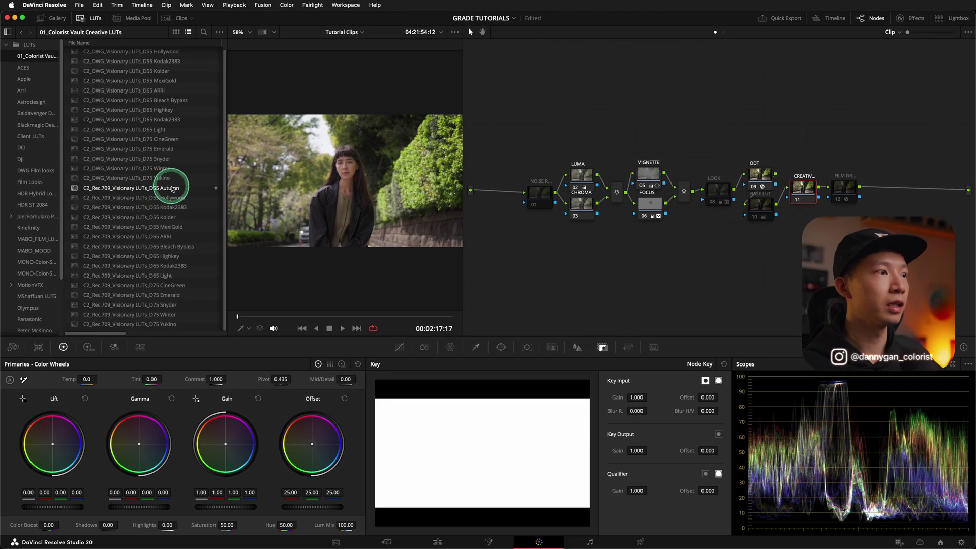
Step: Try the Rec.709 D55 Autumn, D55 Hollywood and D65 ARRI LUTs on the CREATIVE node
double_click(178, 187)
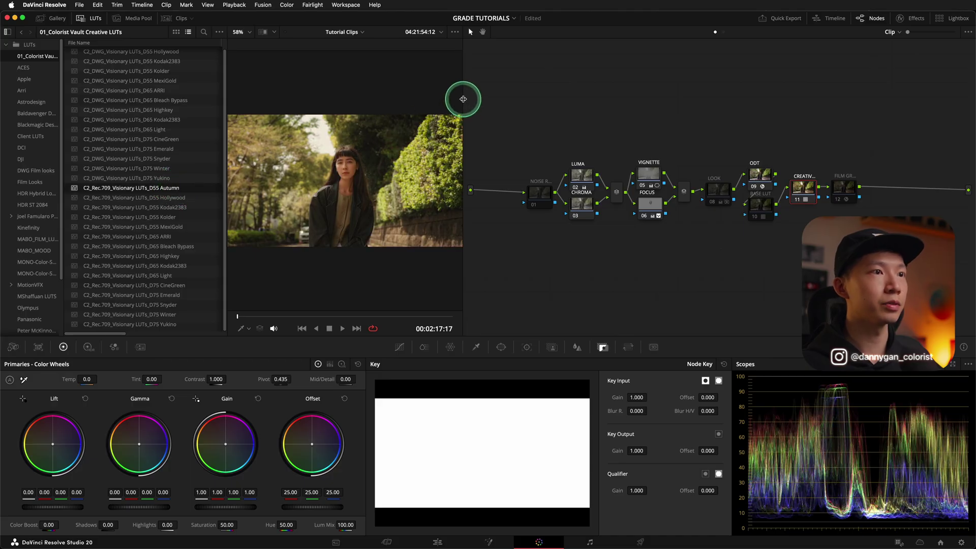
left_click_drag(461, 105, 664, 109)
double_click(168, 198)
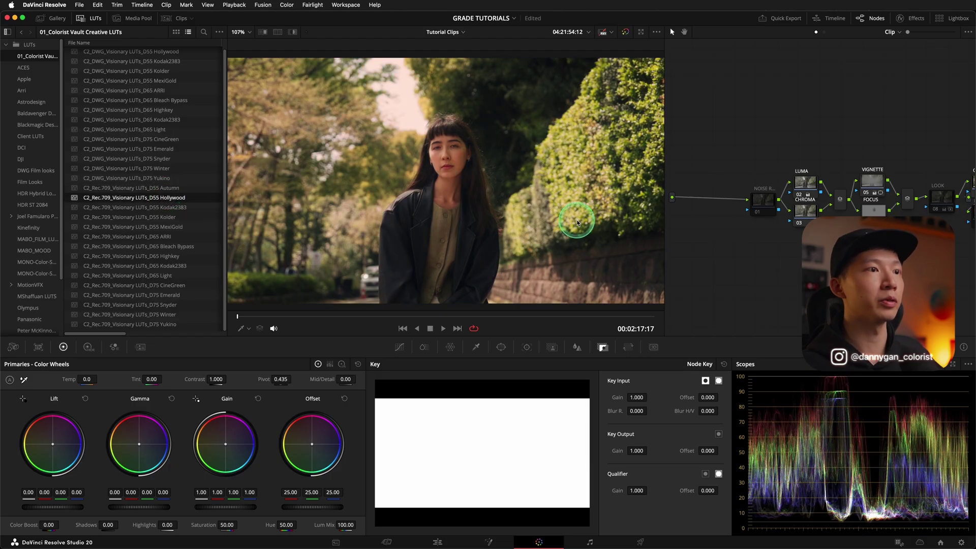
double_click(161, 236)
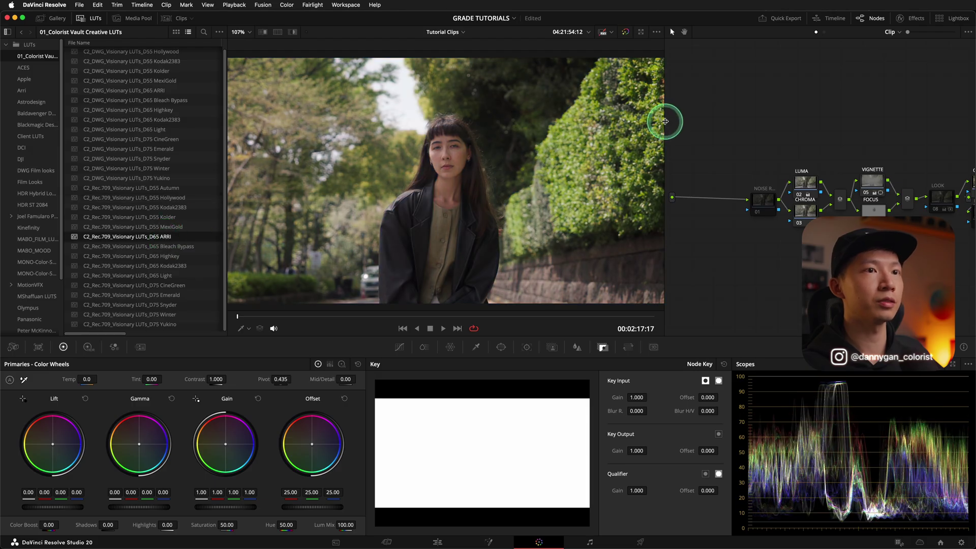
Step: Compare the shot with the CREATIVE node off and on, ending with it enabled
left_click_drag(668, 120, 529, 136)
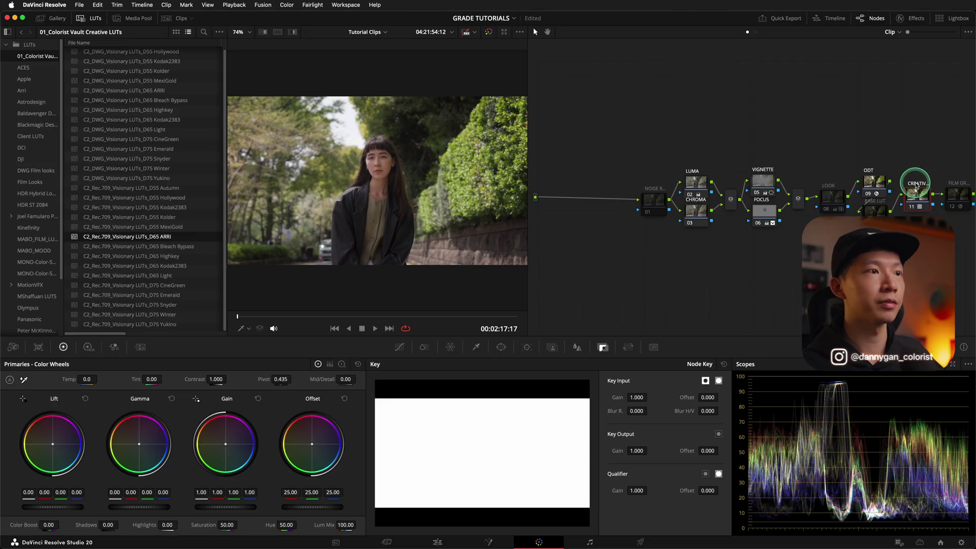
scroll(362, 169, "up", 3)
scroll(483, 157, "up", 3)
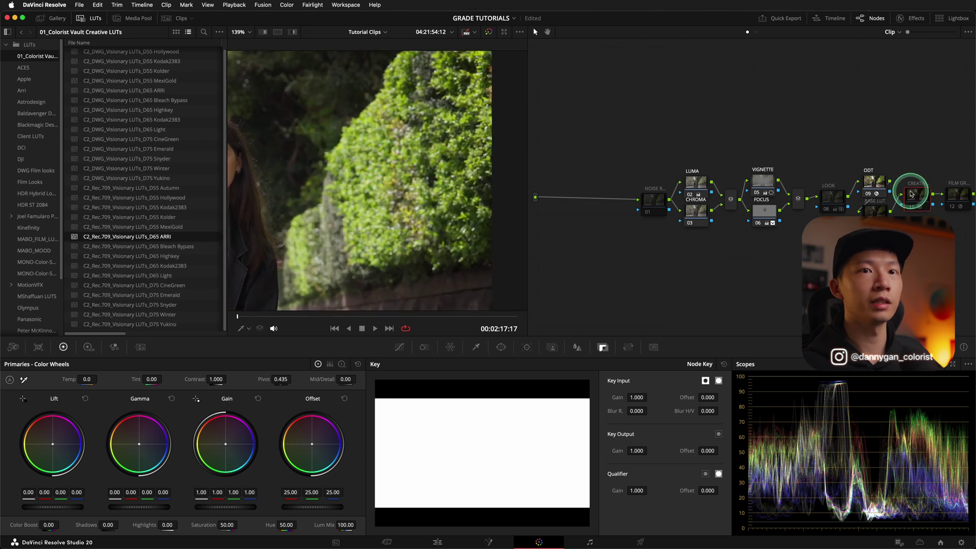
key("ctrl+d")
key("ctrl+d")
key("ctrl+d")
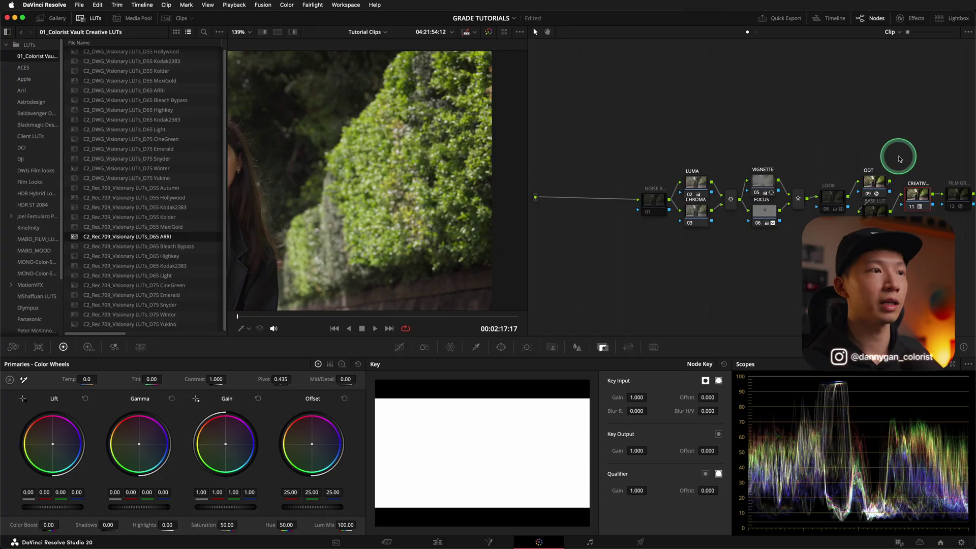
key("shift+z")
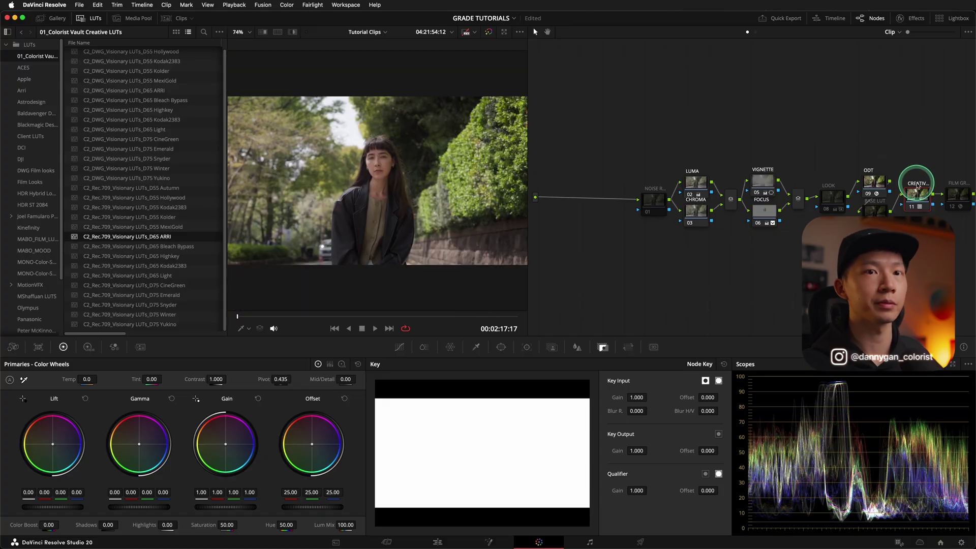
key("ctrl+d")
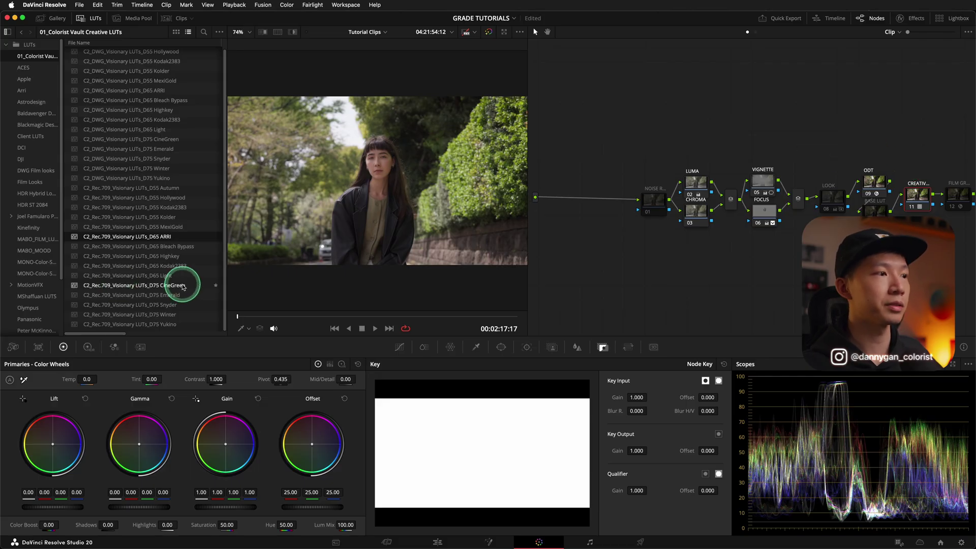
Step: Apply the Rec.709 D75 CineGreen LUT to CREATIVE and set its Key Output Gain to 0.650
left_click(181, 287)
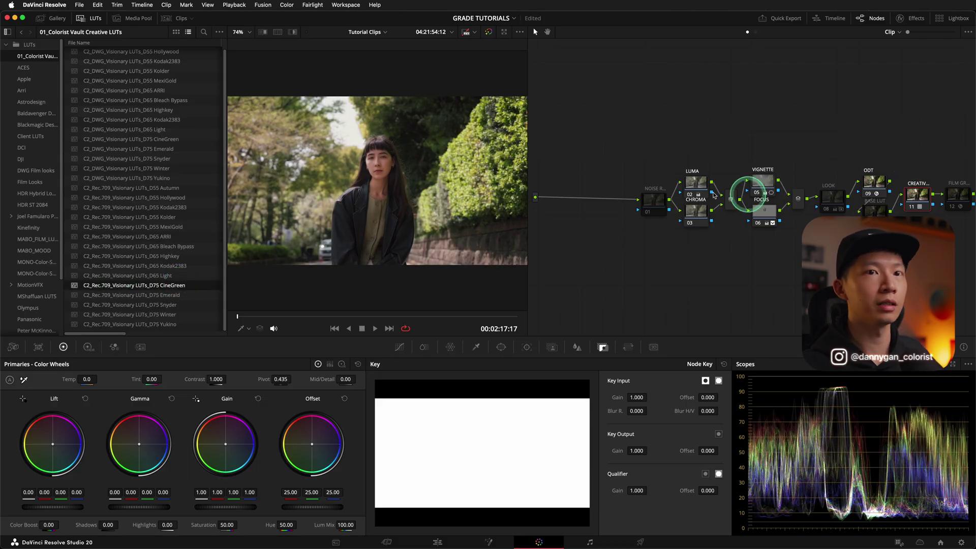
scroll(420, 181, "up", 3)
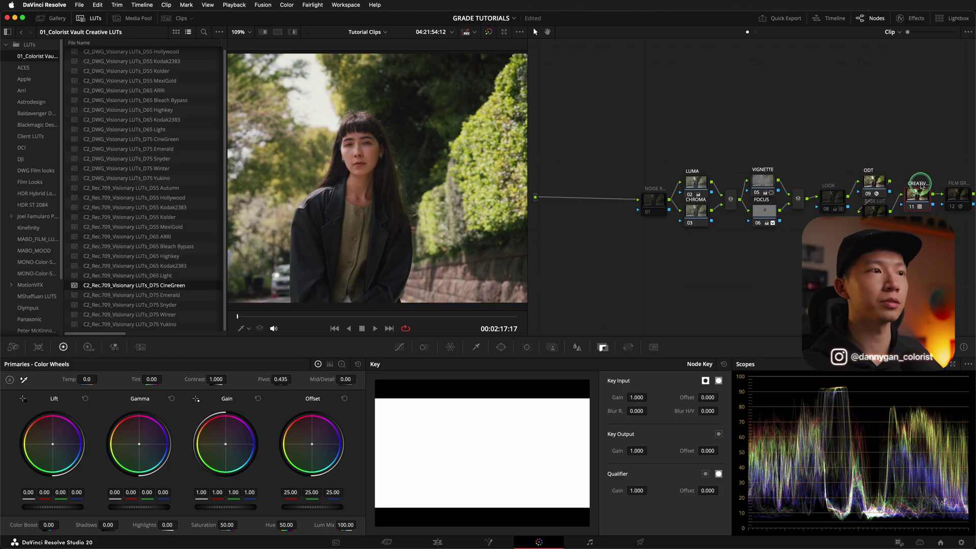
left_click(920, 186)
left_click(921, 186)
left_click(921, 186)
key("shift+z")
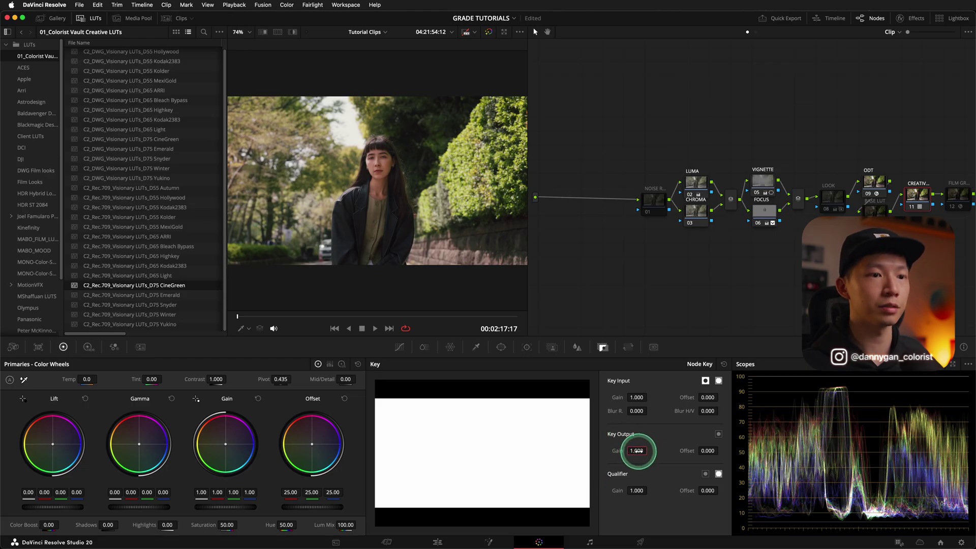
key("Return")
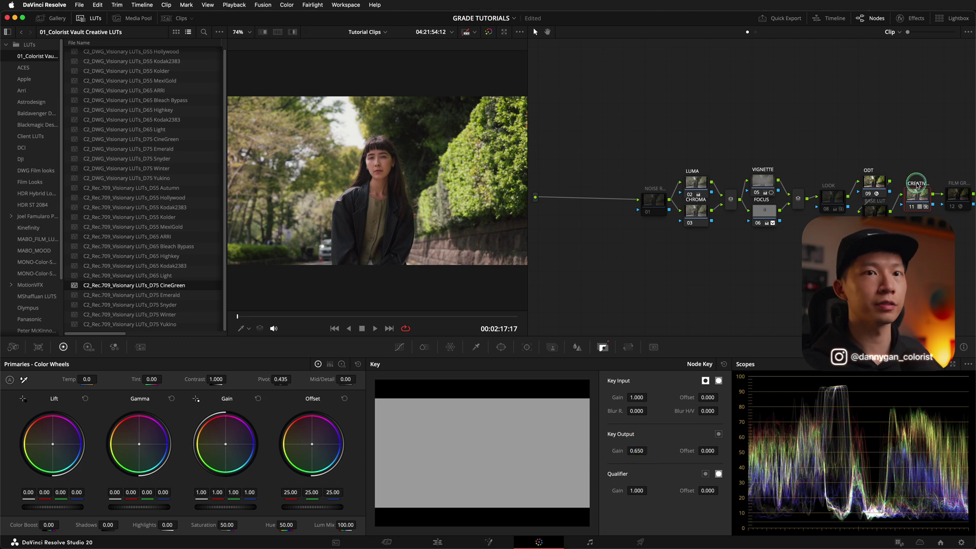
key("super+d")
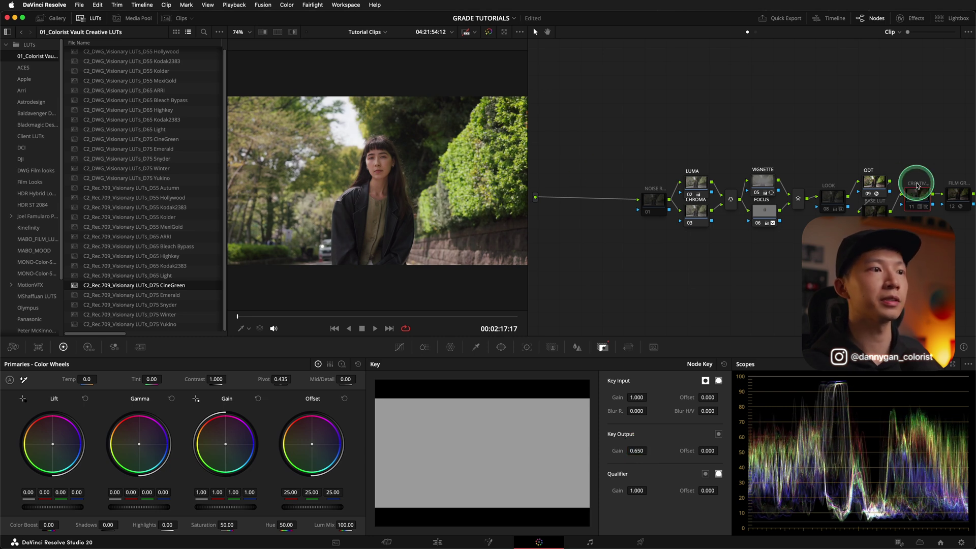
Step: Close the LUT browser, widen the node graph, and enable the FILM GRAIN node 12
left_click(94, 19)
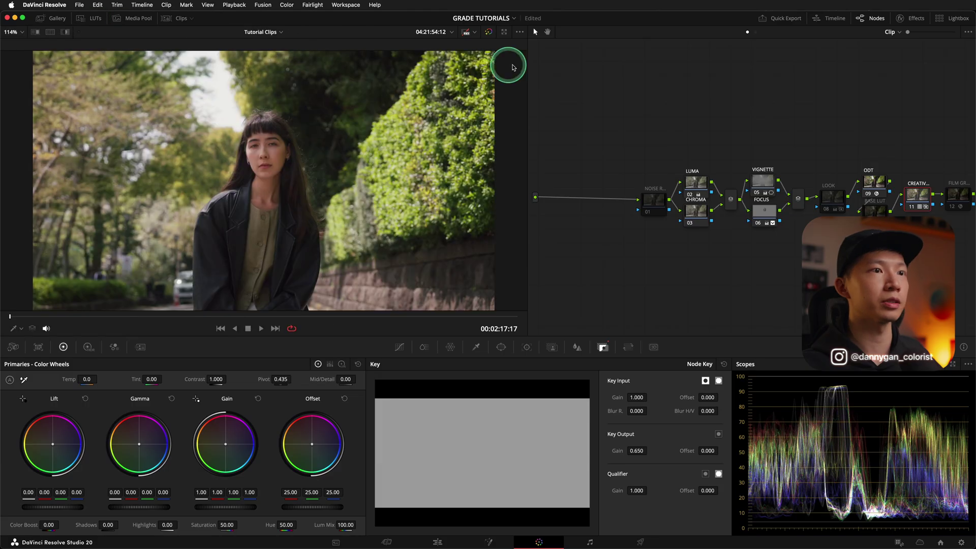
left_click_drag(526, 63, 410, 73)
left_click_drag(829, 166, 808, 229)
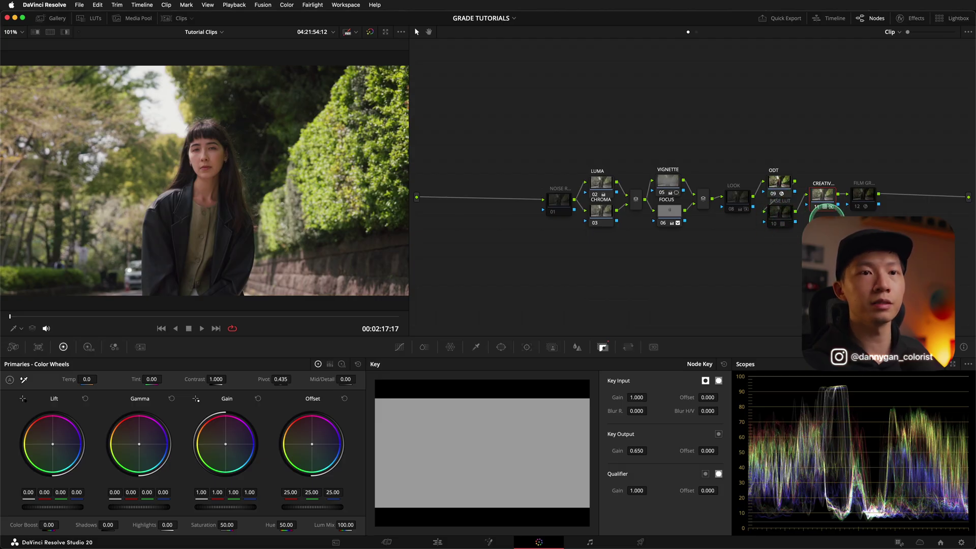
left_click(862, 196)
key("ctrl+d")
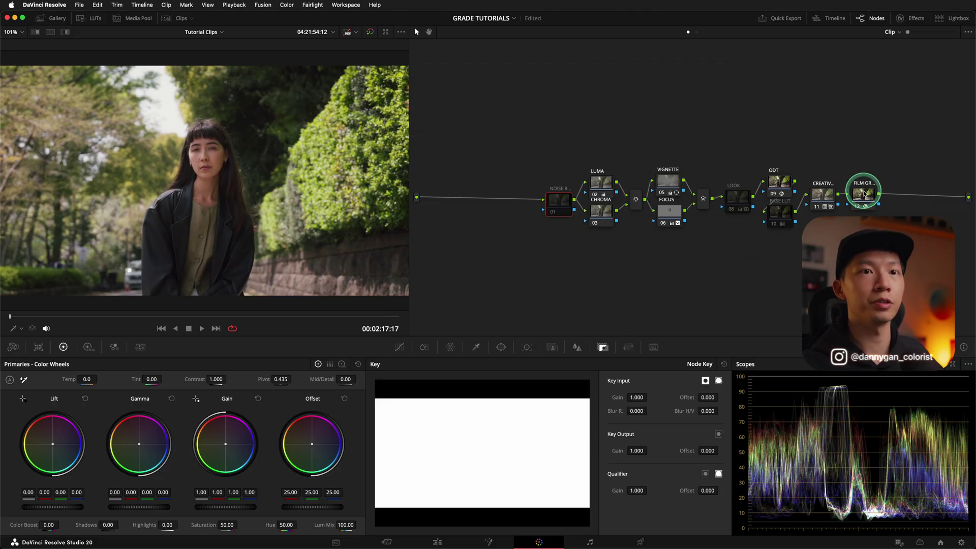
left_click(918, 21)
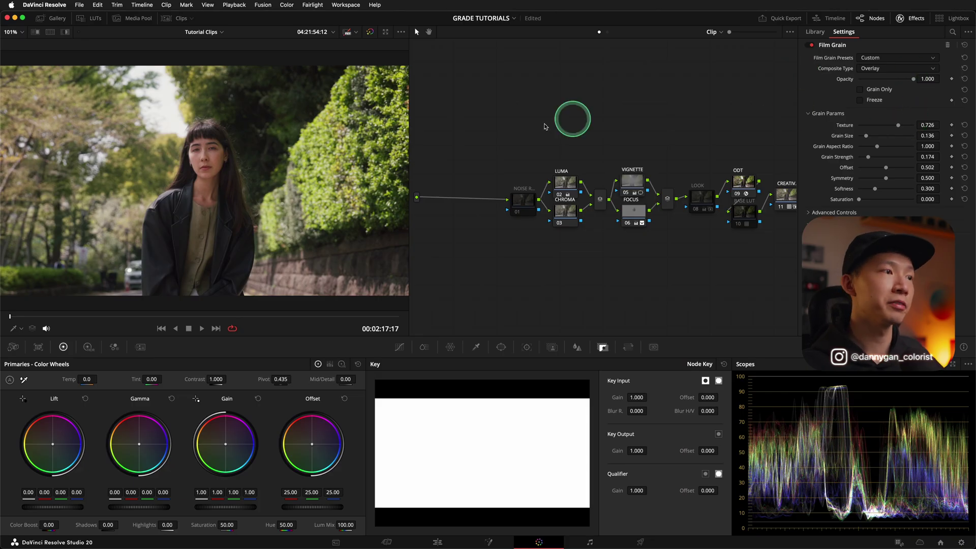
left_click_drag(409, 121, 574, 134)
scroll(228, 170, "up", 8)
key("space")
key("shift+z")
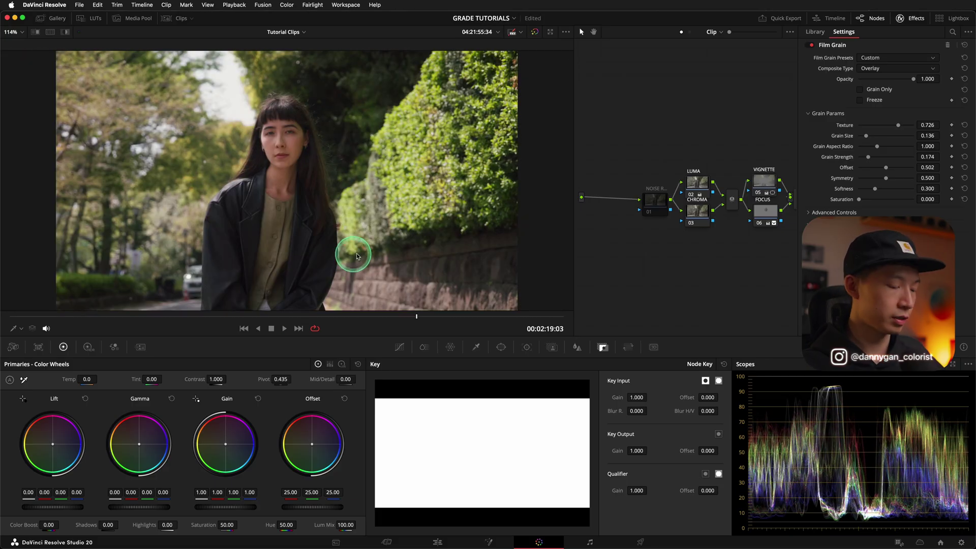
left_click(896, 59)
scroll(898, 102, "up", 5)
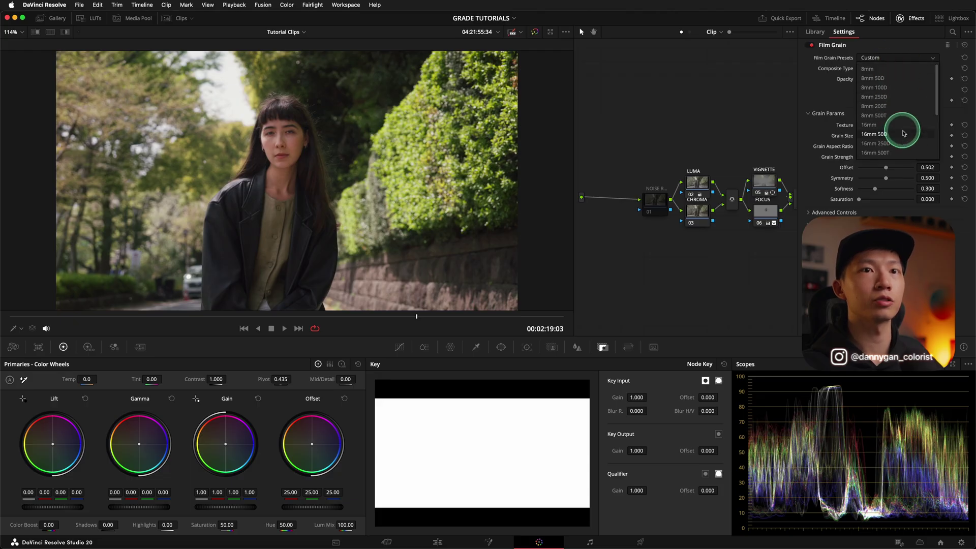
left_click(858, 59)
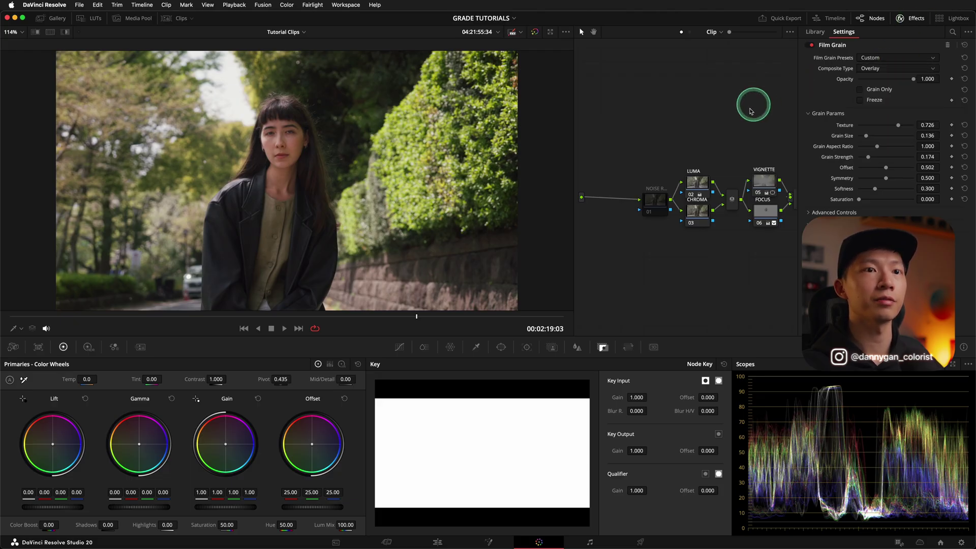
left_click_drag(575, 77, 444, 87)
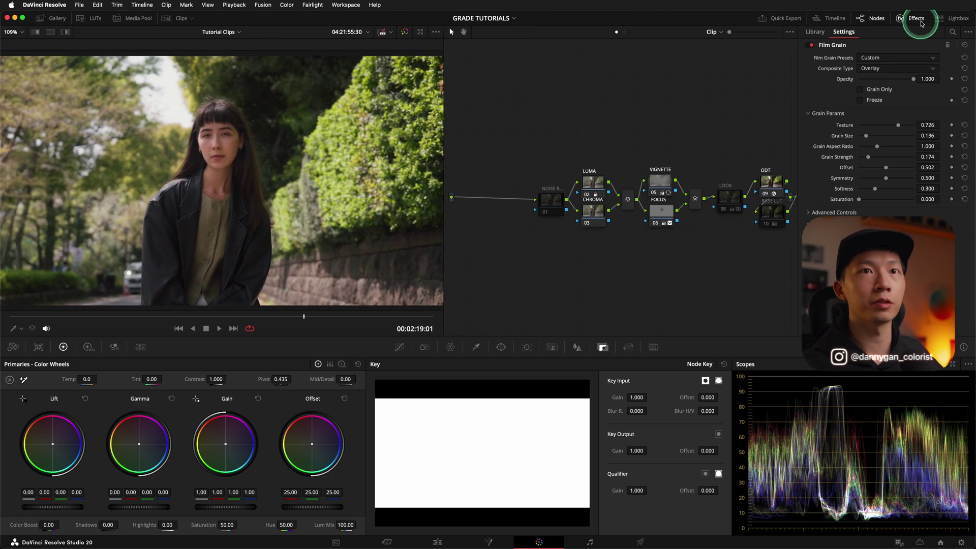
left_click(921, 23)
left_click(582, 210)
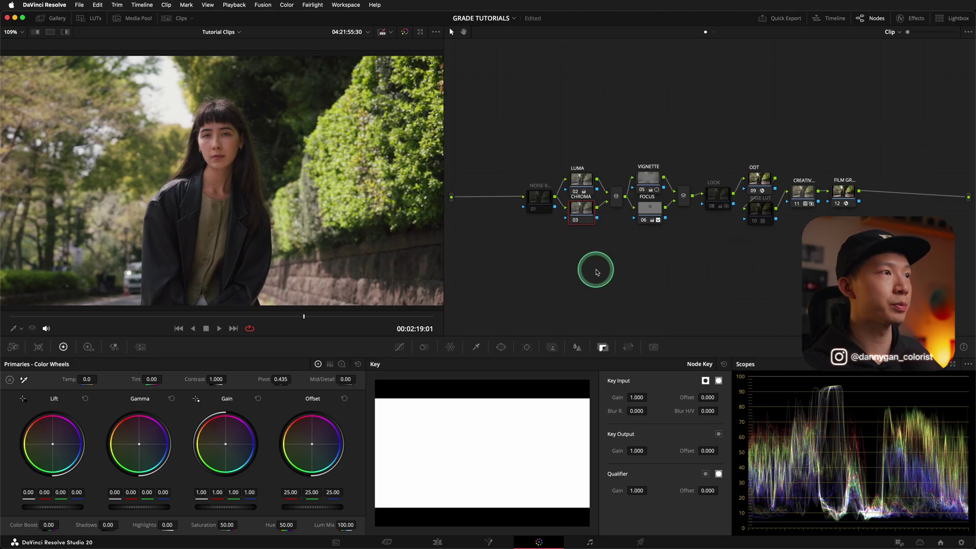
Step: Show the clip strip and review the hedge clip's graded node tree
left_click(174, 18)
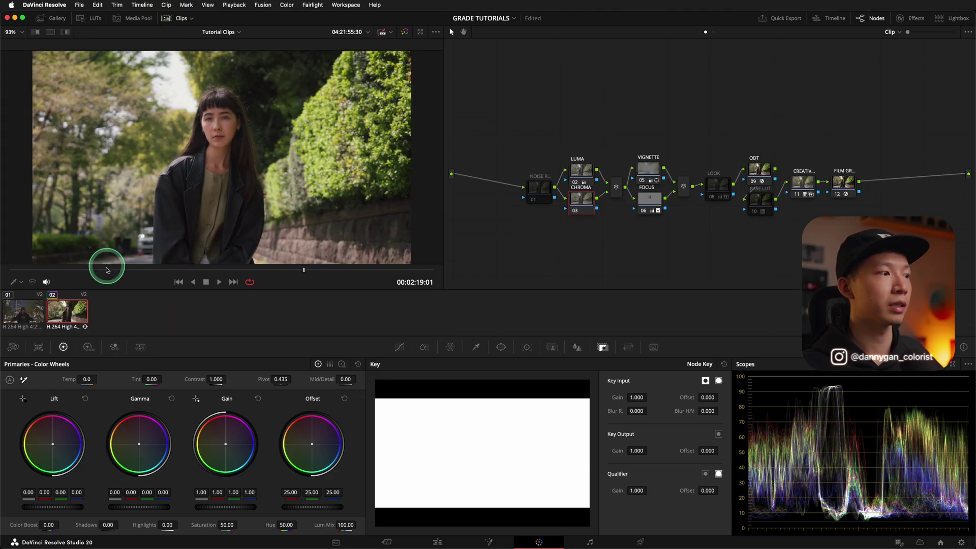
left_click(23, 311)
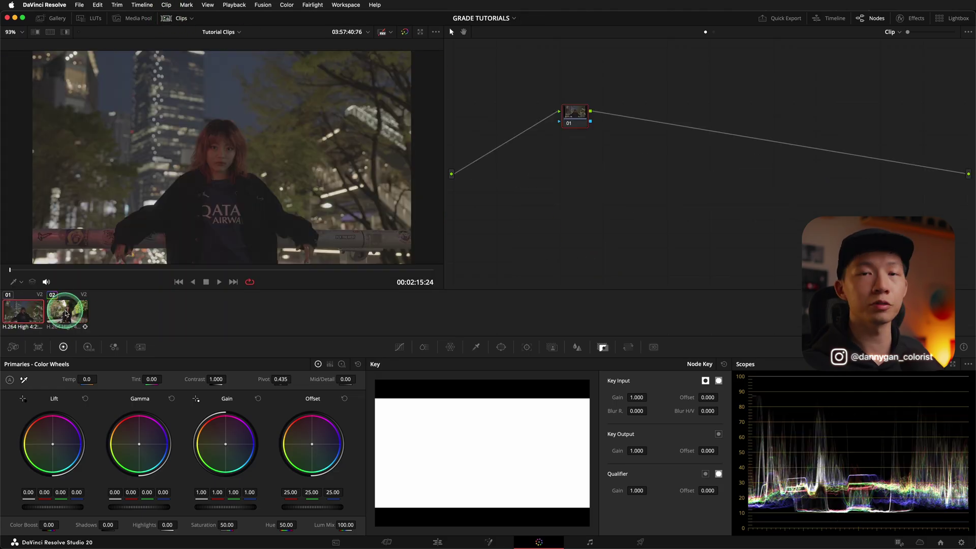
left_click(66, 313)
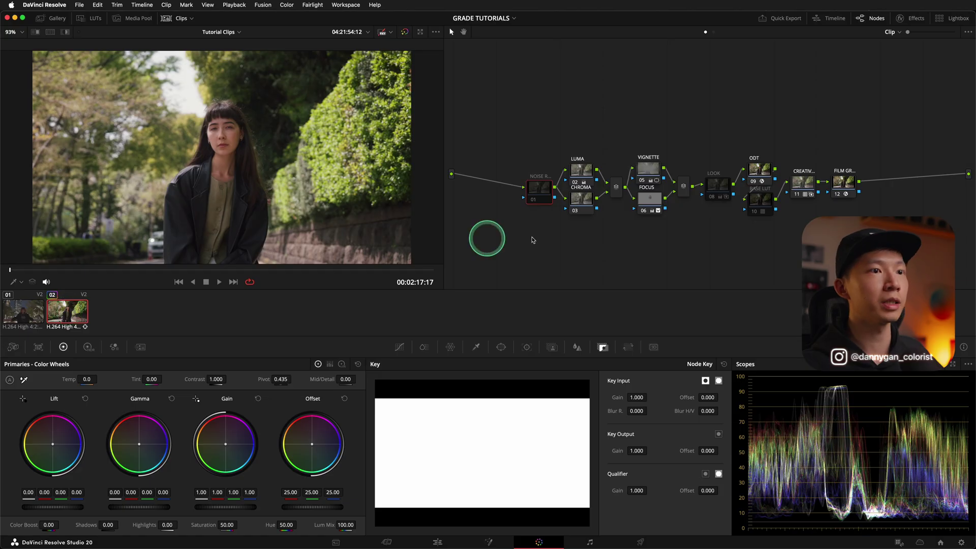
left_click_drag(525, 113, 719, 219)
left_click(37, 319)
Step: With the night city clip selected, copy the hedge clip's grade onto it
left_click(24, 314)
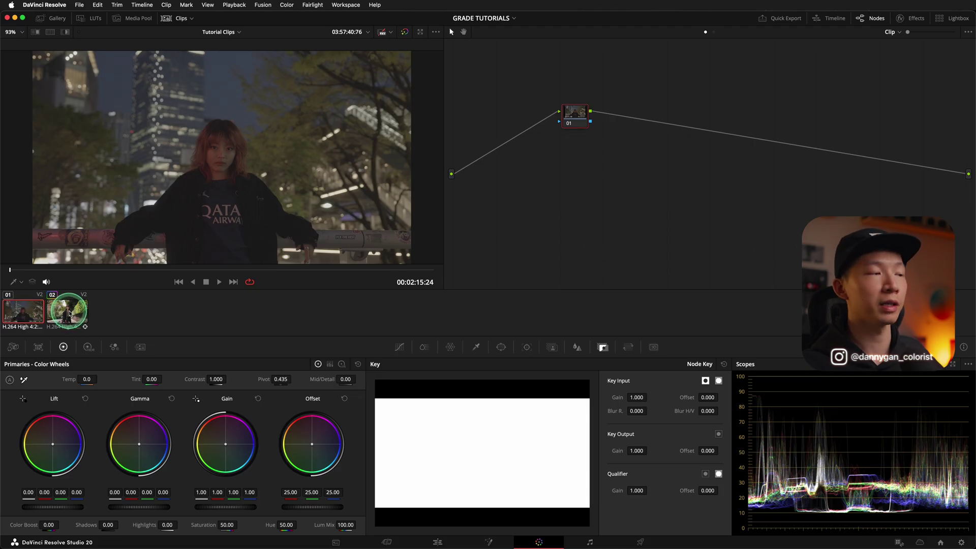
right_click(71, 313)
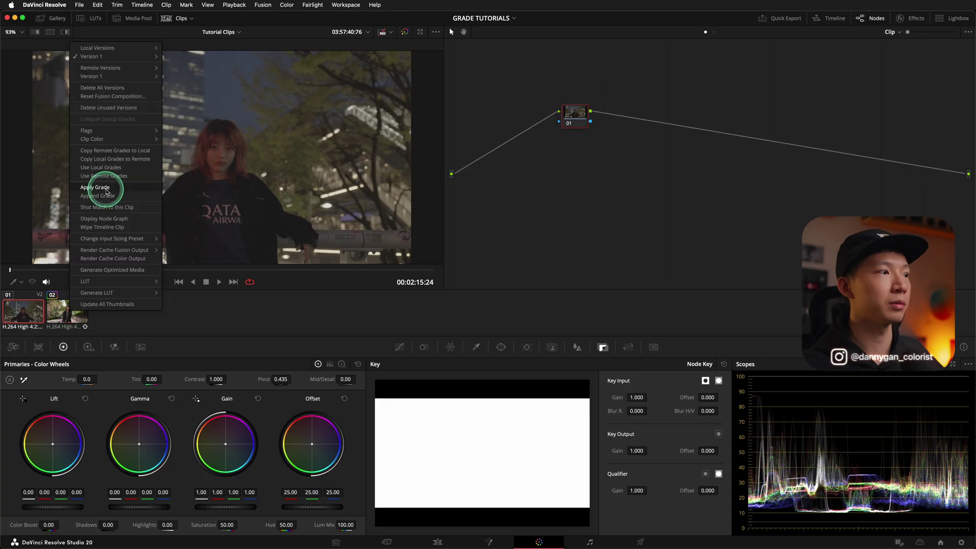
left_click(63, 305)
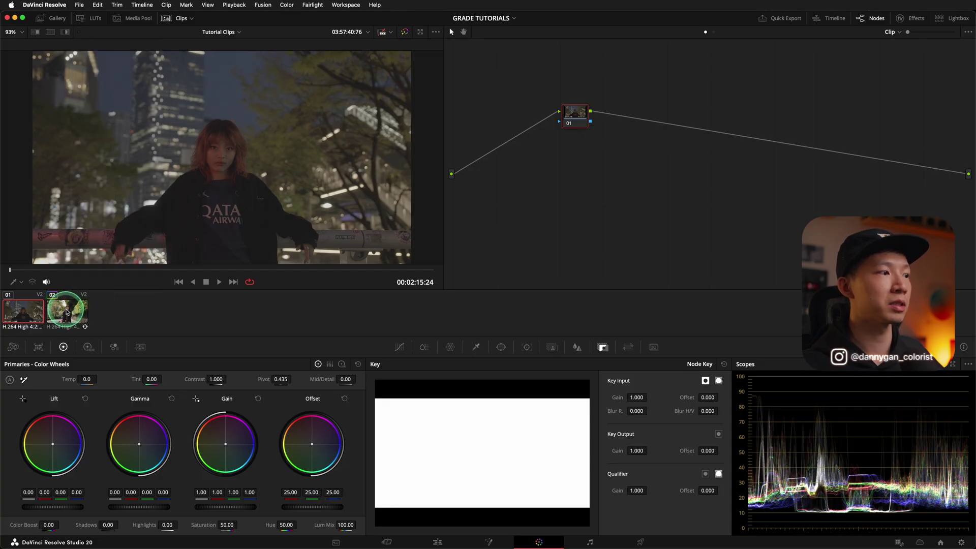
middle_click(67, 311)
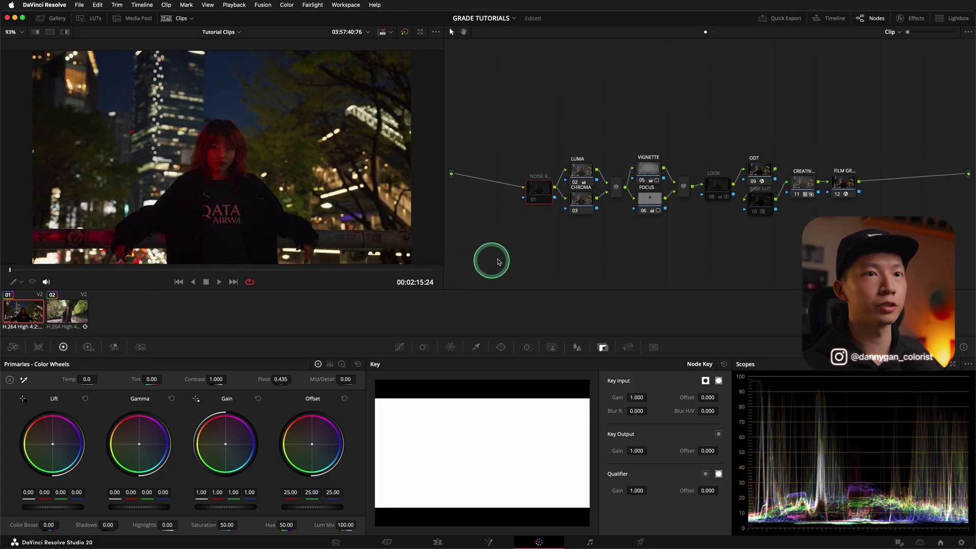
left_click_drag(736, 151, 768, 244)
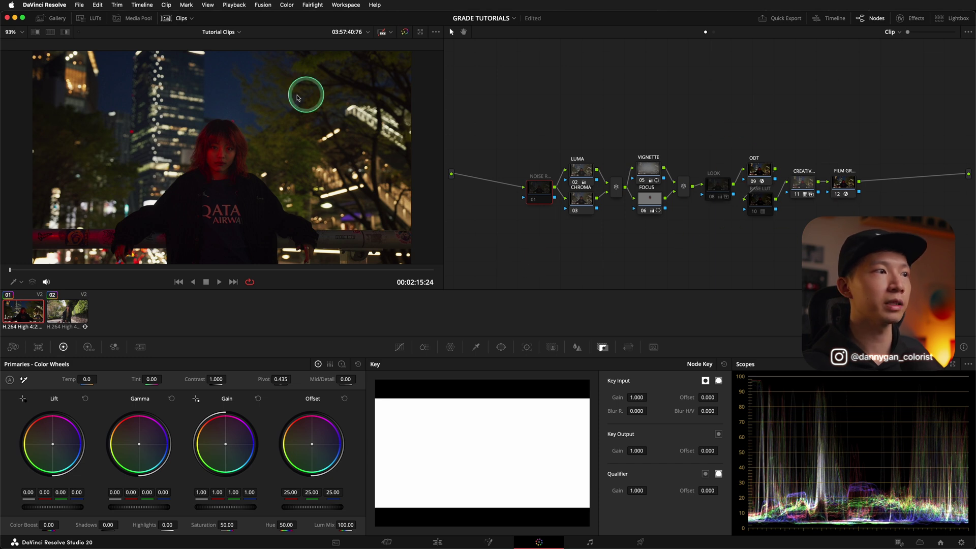
Step: Hide the clip strip and select the night city clip's LUMA node
left_click(176, 18)
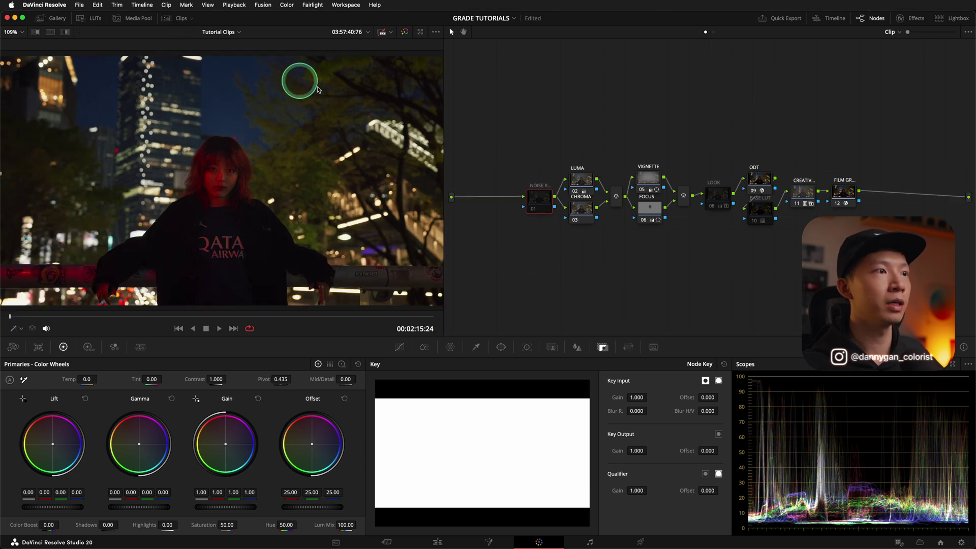
left_click(579, 182)
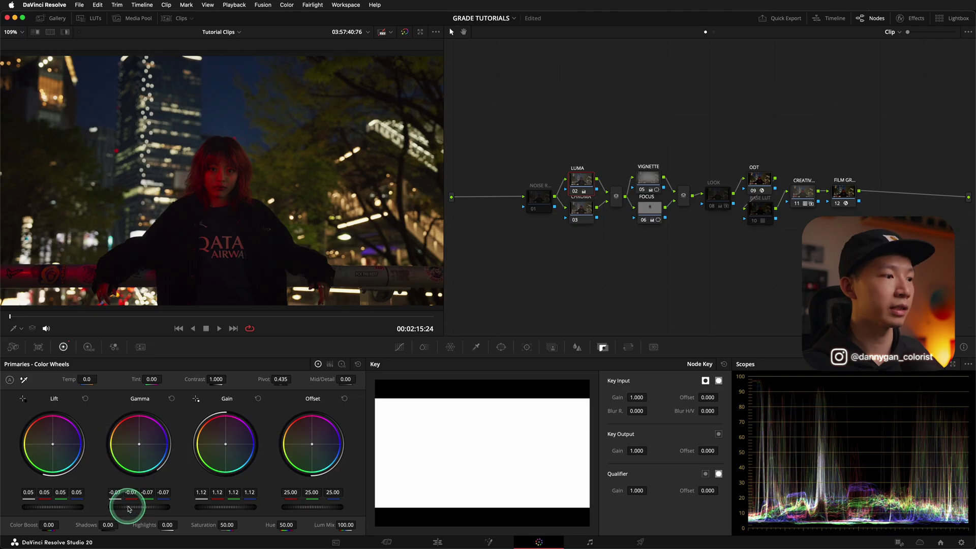